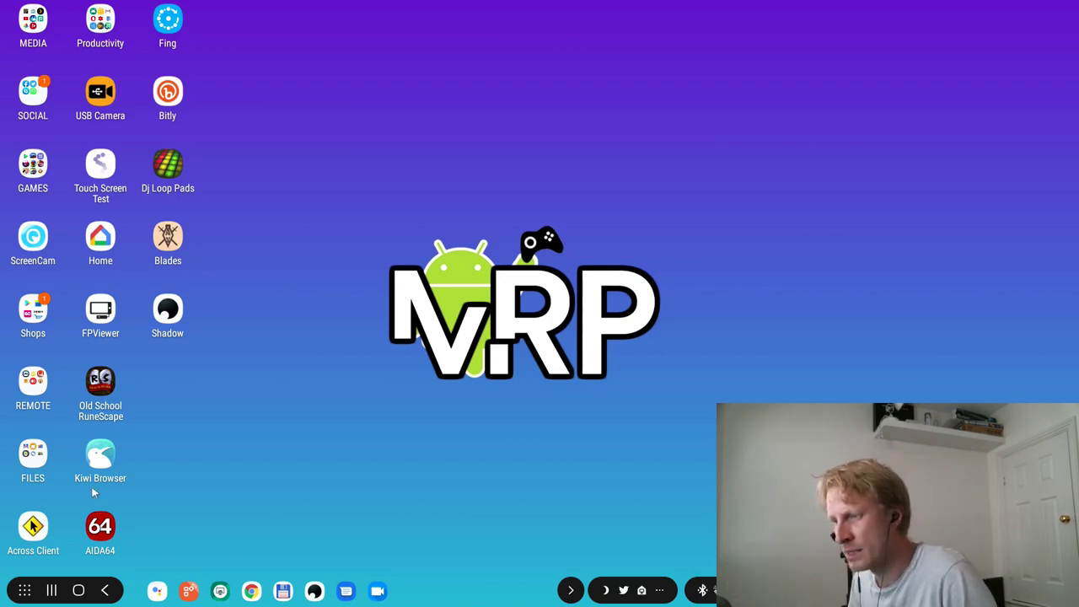
Find Rush for Samsung by searching 'ru' in the Apps drawer and launch it.
left_click(24, 590)
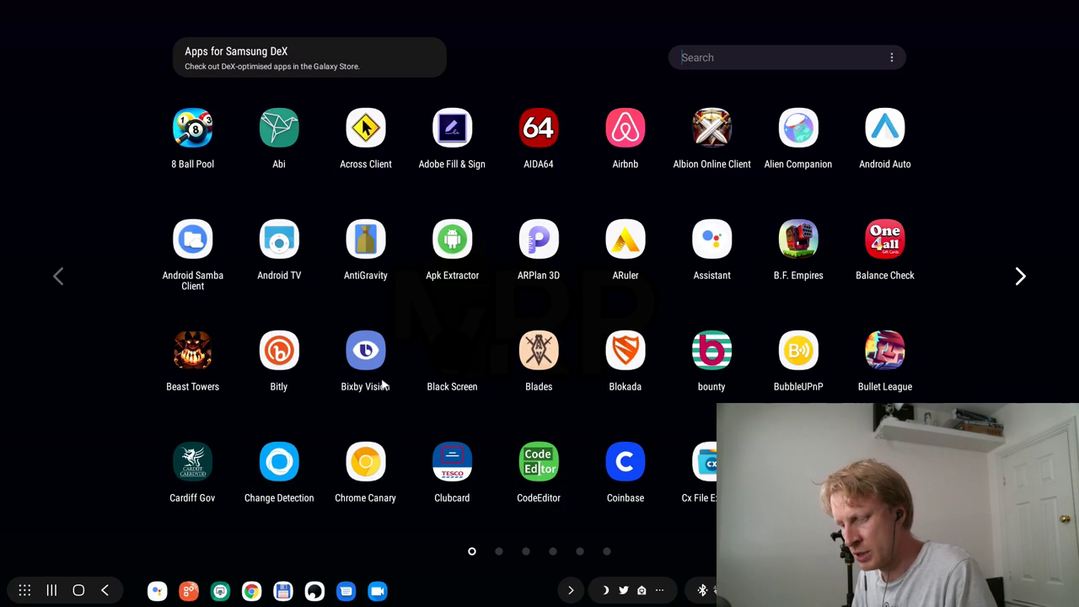
type("ru")
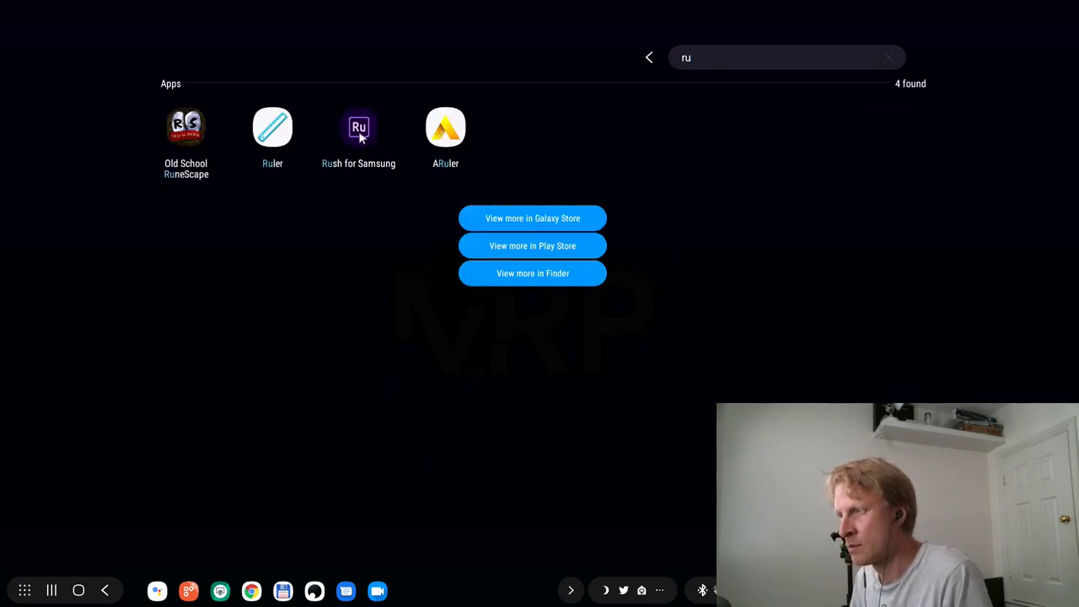
left_click(359, 129)
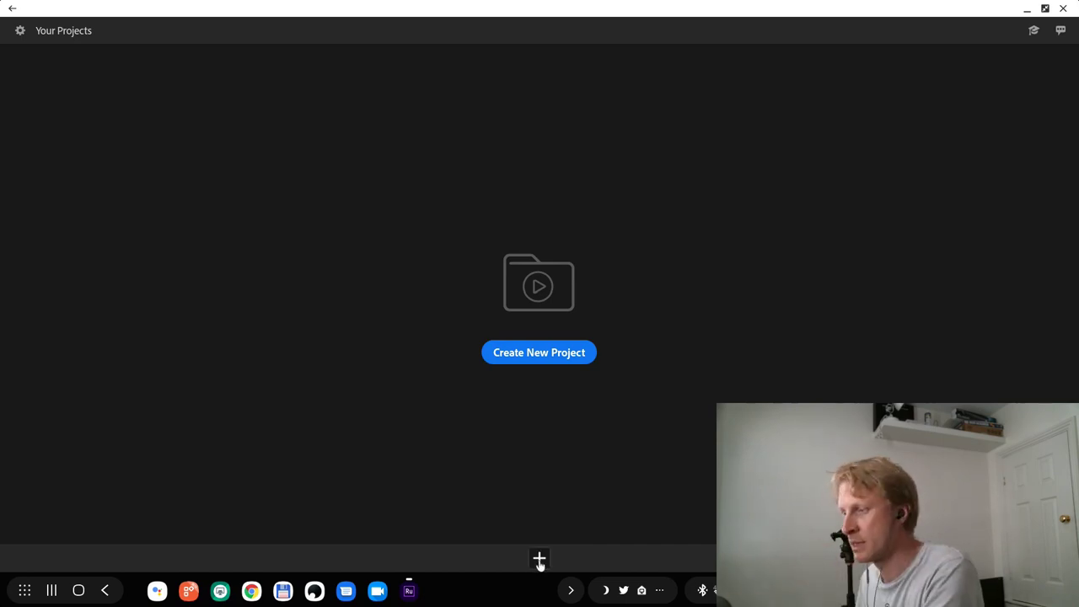
Start a new project and select the face, keyboard-and-cable, keyboard keys and volume knob clips in order.
left_click(537, 354)
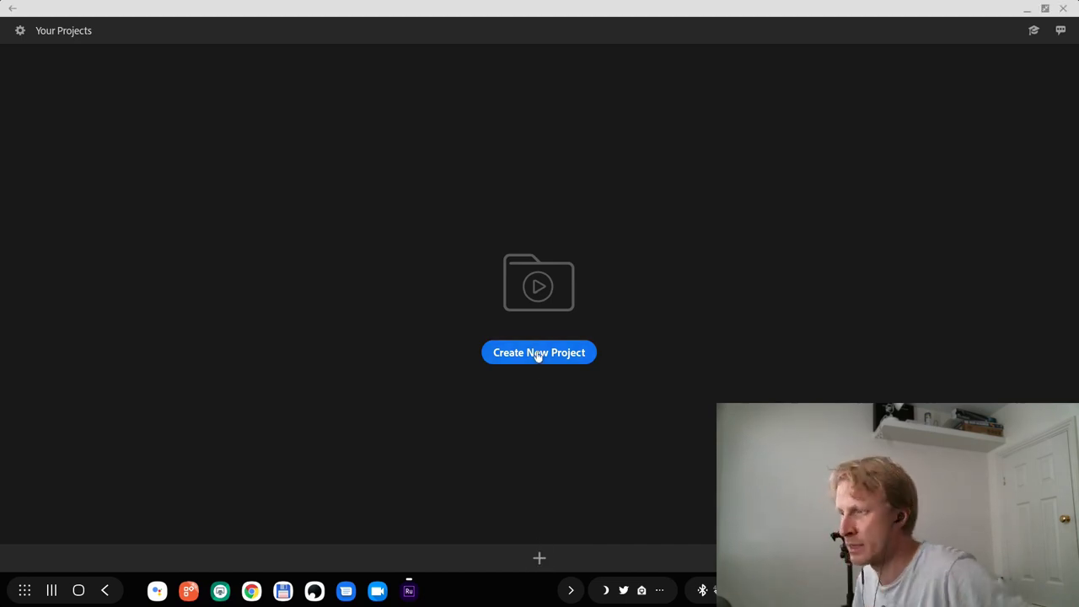
left_click(769, 127)
left_click(640, 126)
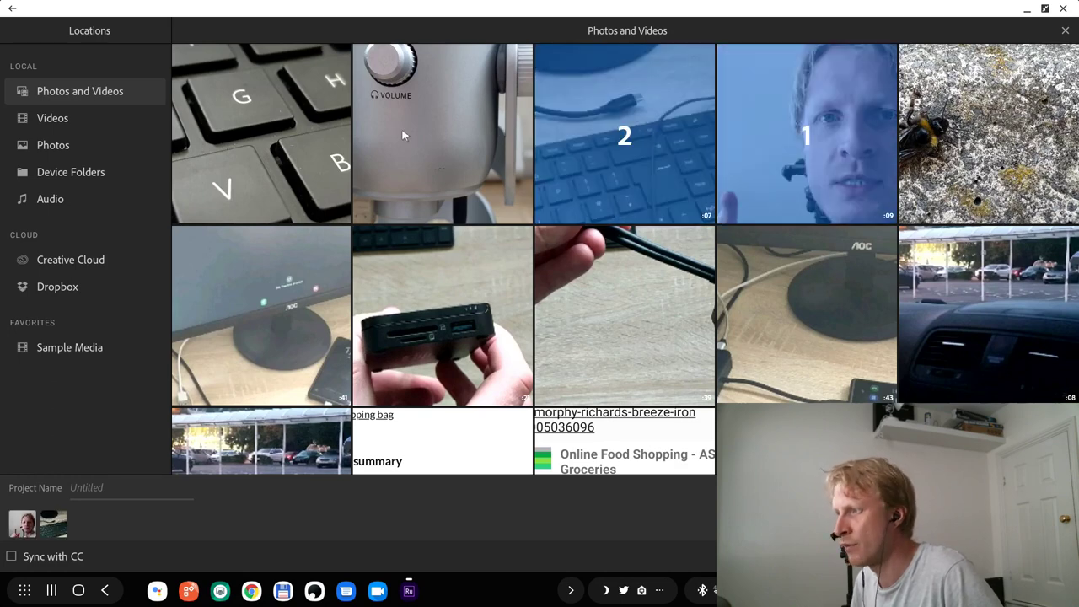
left_click(257, 131)
left_click(436, 167)
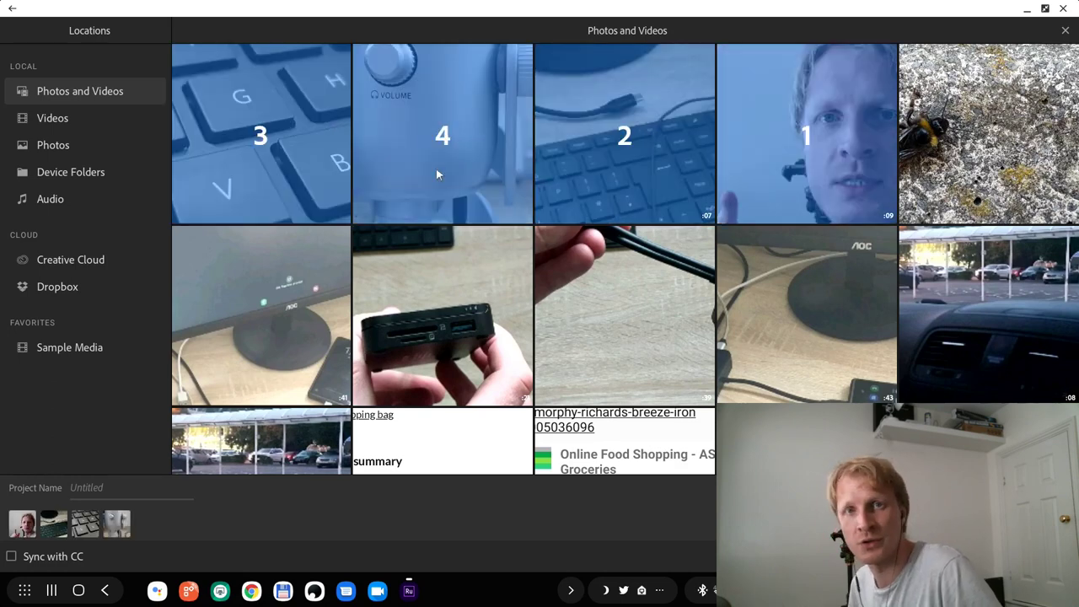
Name the project 'DEX' and create it.
left_click(87, 489)
type("DEX")
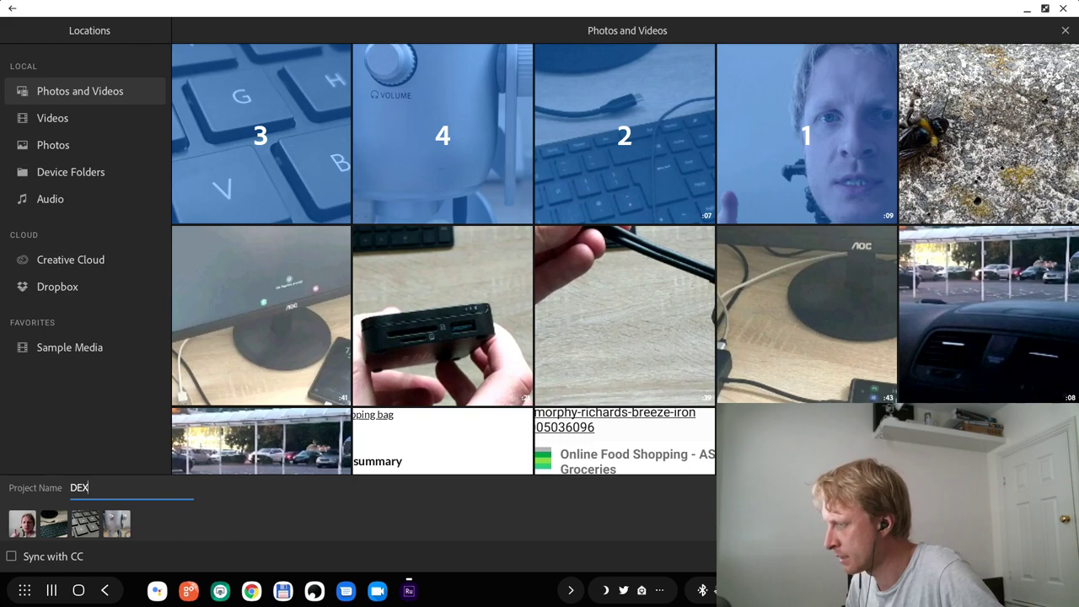
key("Return")
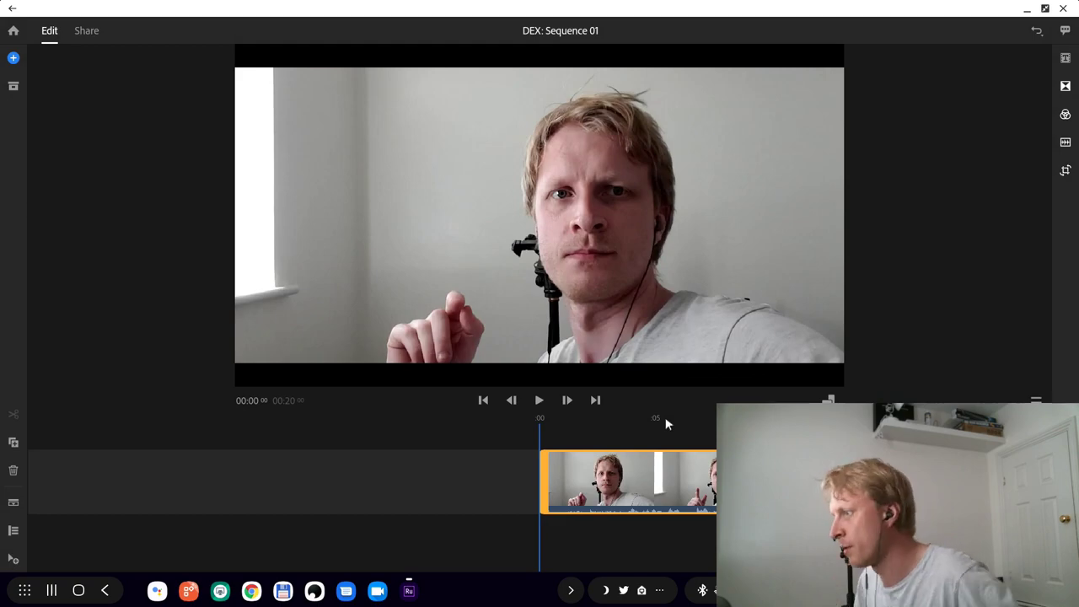
left_click_drag(813, 529, 843, 529)
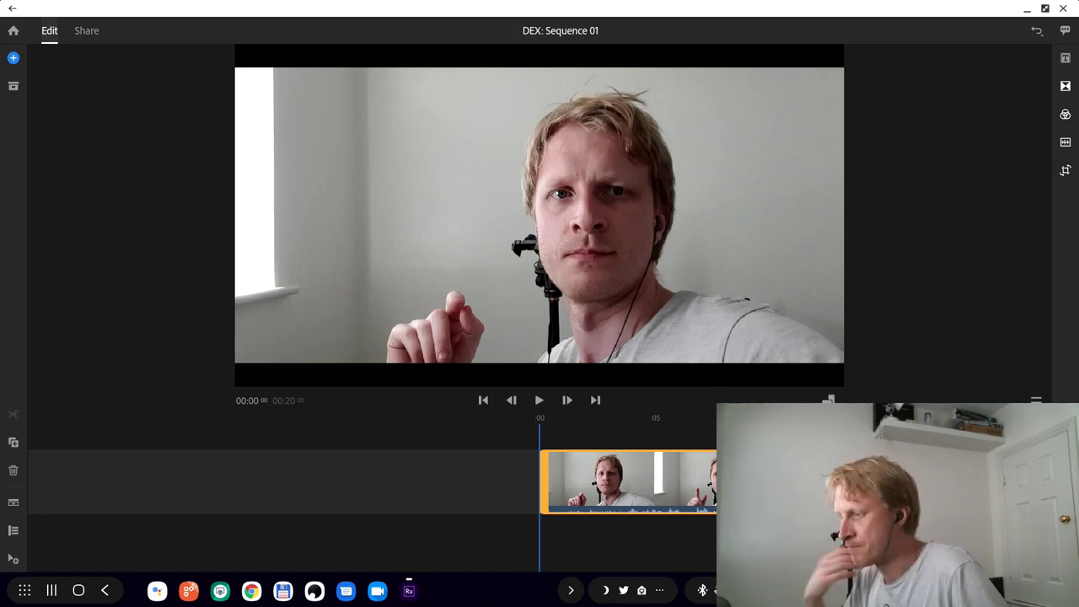
left_click_drag(795, 513, 689, 521)
left_click(1054, 590)
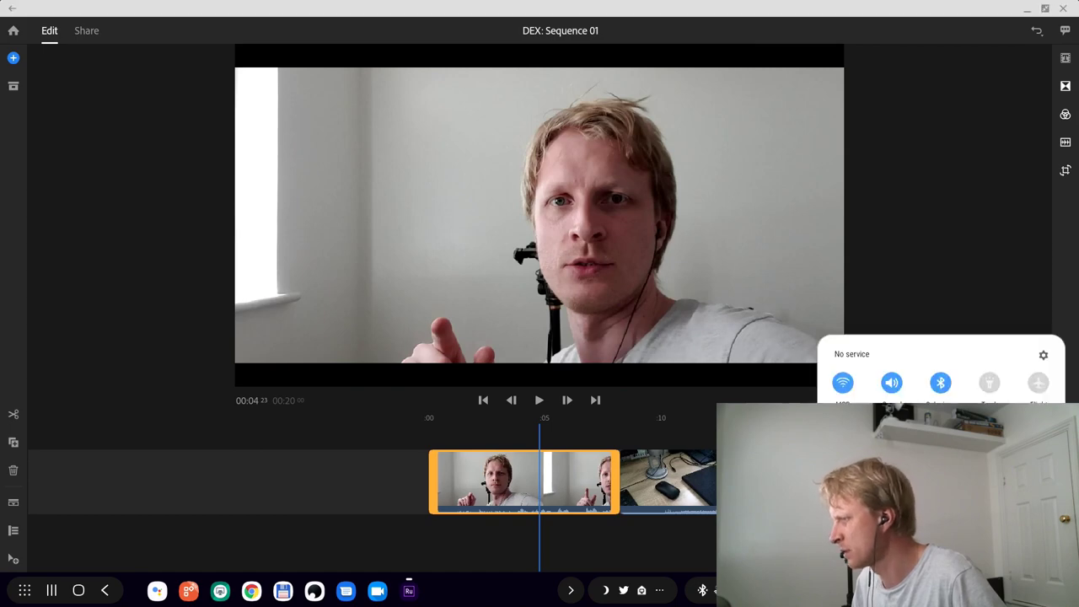
left_click_drag(885, 548, 1030, 531)
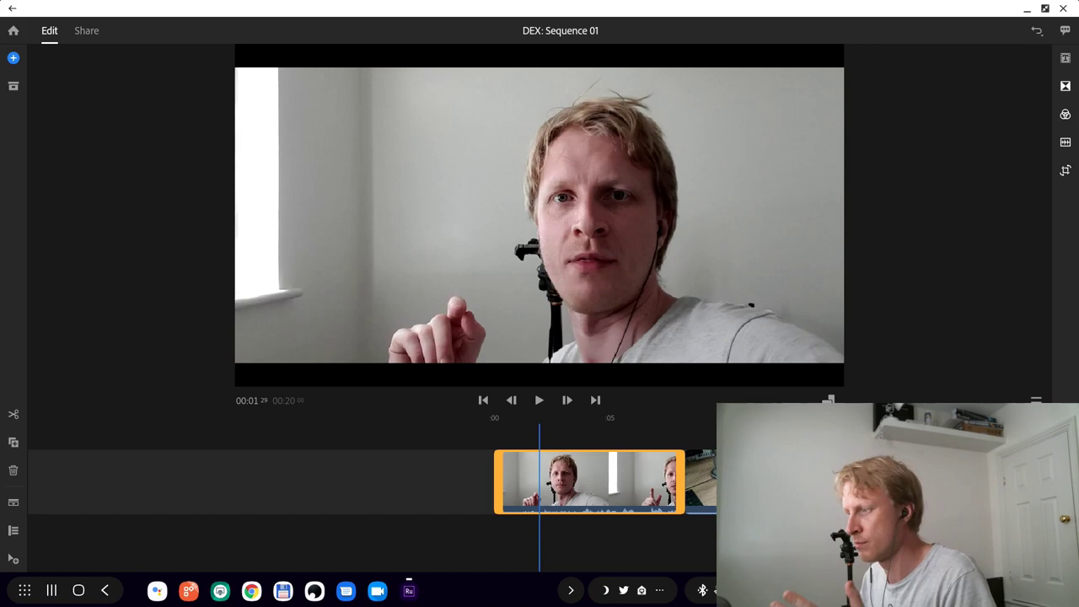
left_click_drag(590, 480, 641, 481)
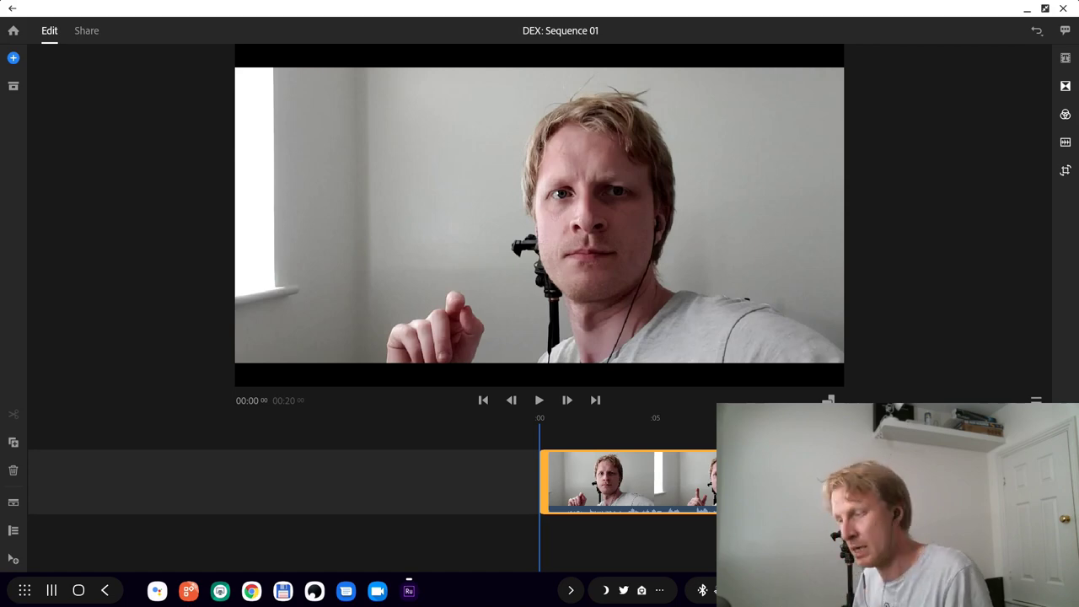
Split the opening face clip at 00:03 and 00:06.
scroll(715, 563, "down", 5)
key("ctrl+k")
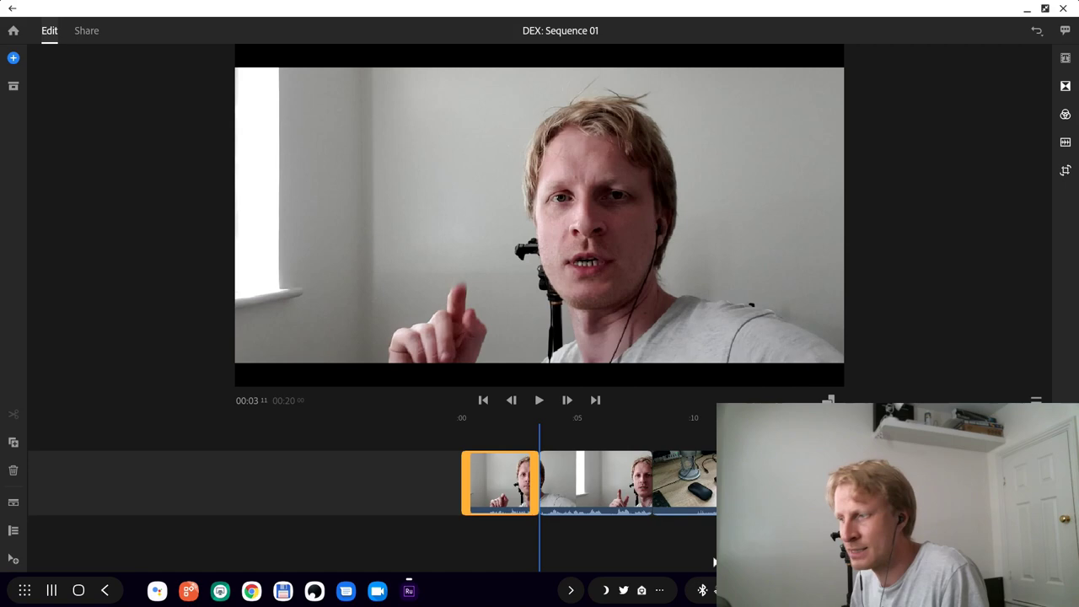
scroll(563, 532, "down", 4)
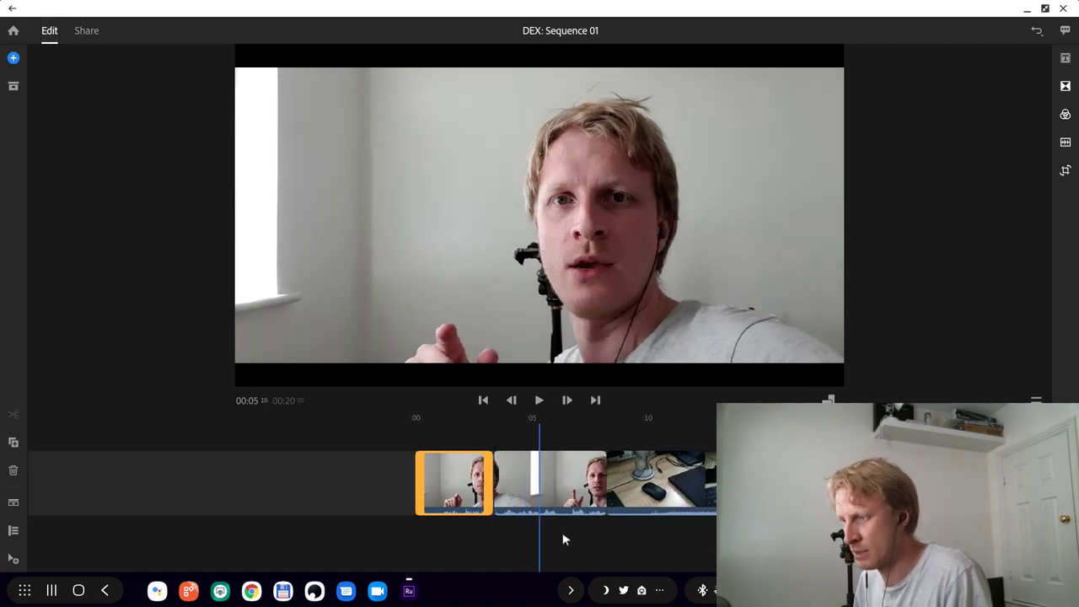
key("ctrl+k")
Split the desk clip at 00:09 and expand the timeline's track controls.
scroll(624, 546, "down", 1)
scroll(598, 544, "down", 1)
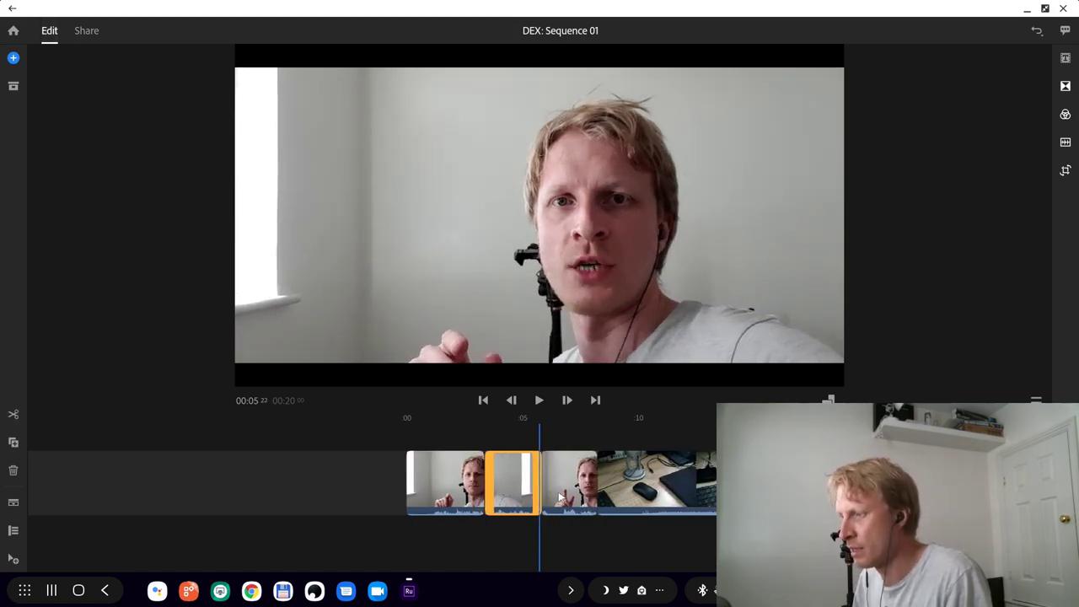
scroll(618, 531, "down", 4)
key("ctrl+k")
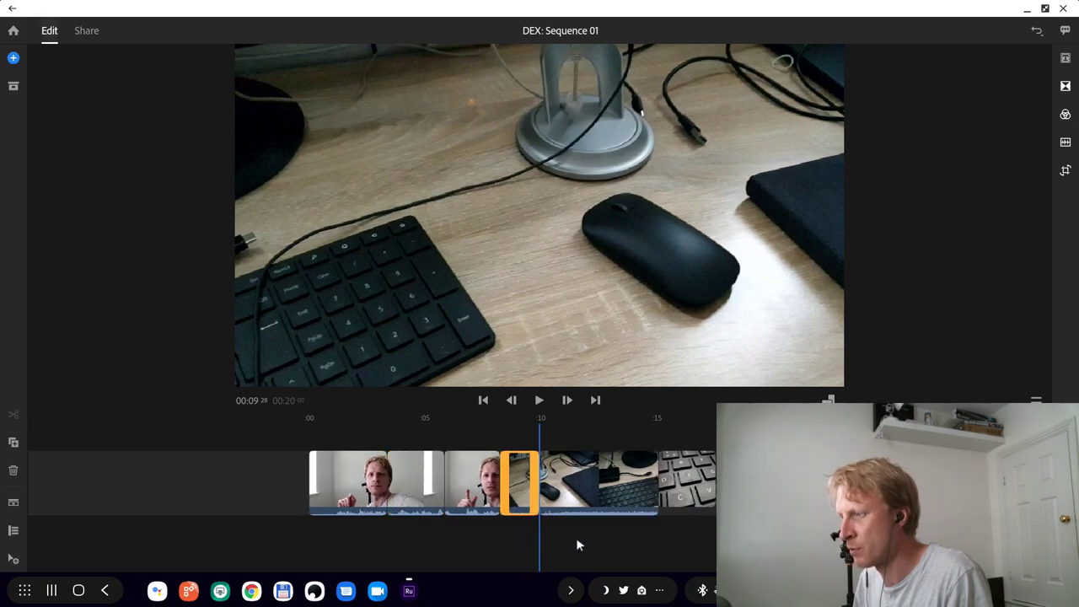
scroll(641, 545, "down", 3)
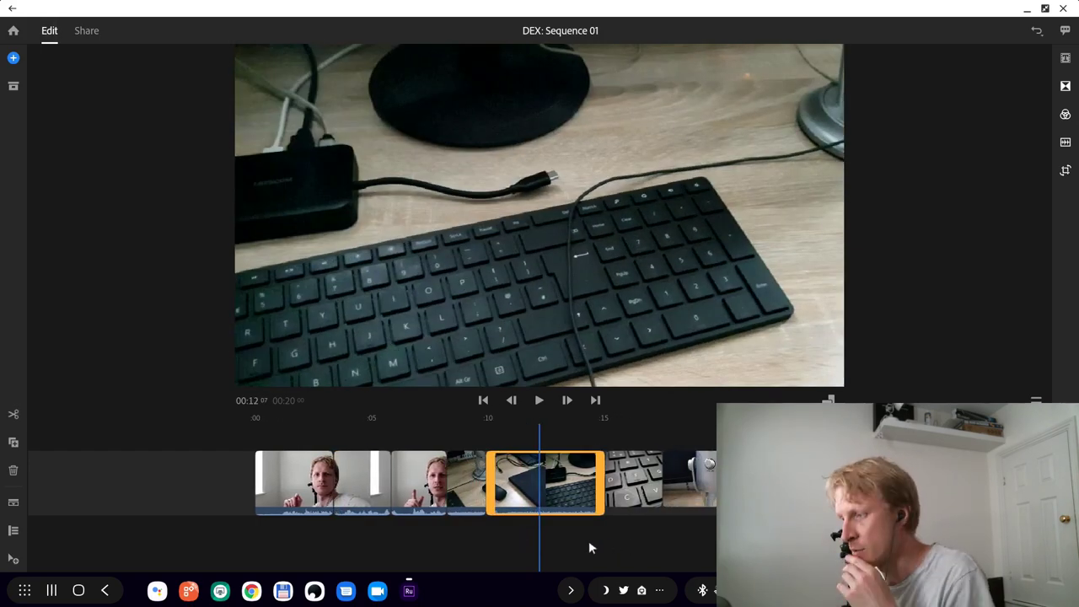
left_click(589, 548)
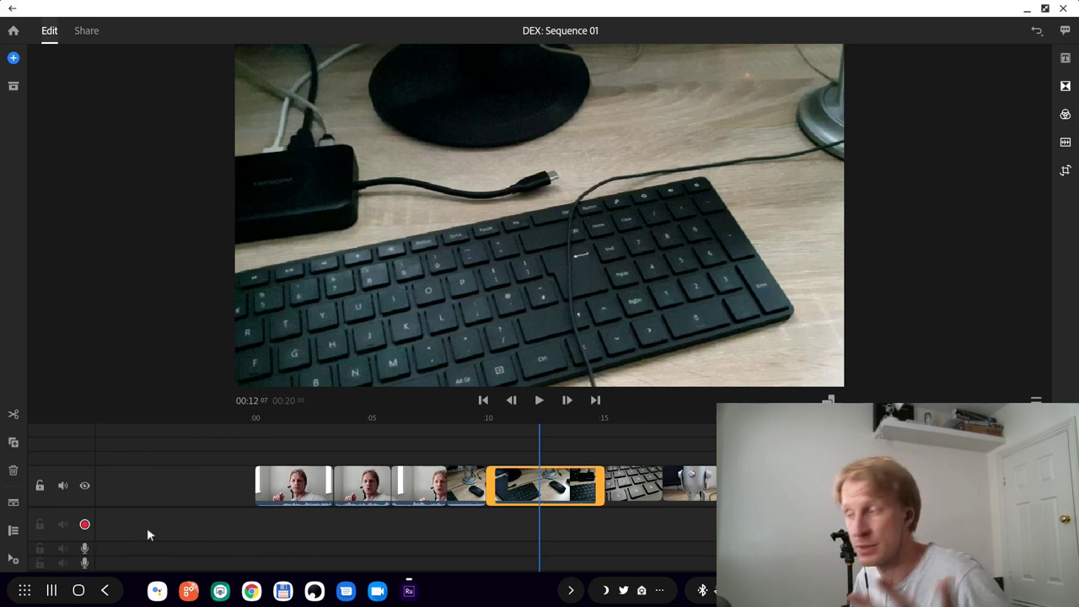
Undo the last two splits and add a default TITLE at the start of the sequence.
left_click(1039, 34)
left_click(1039, 34)
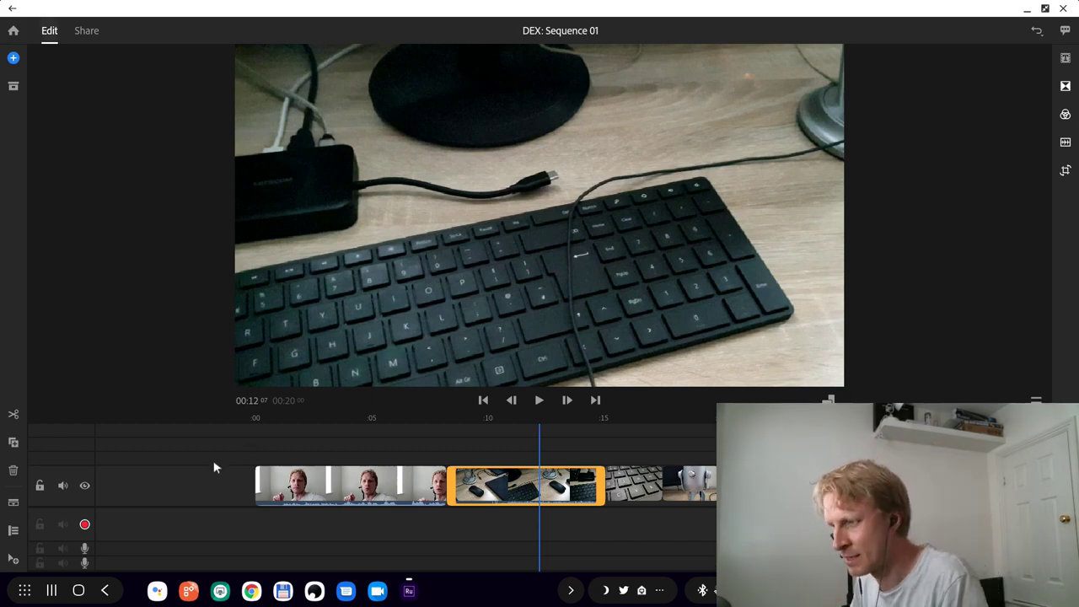
key("Home")
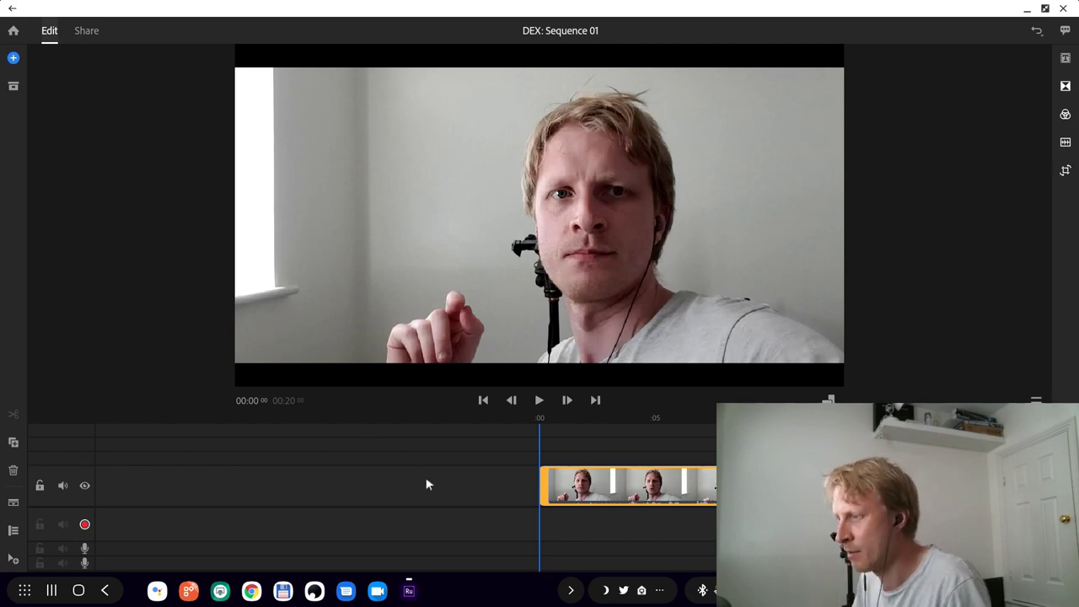
key("t")
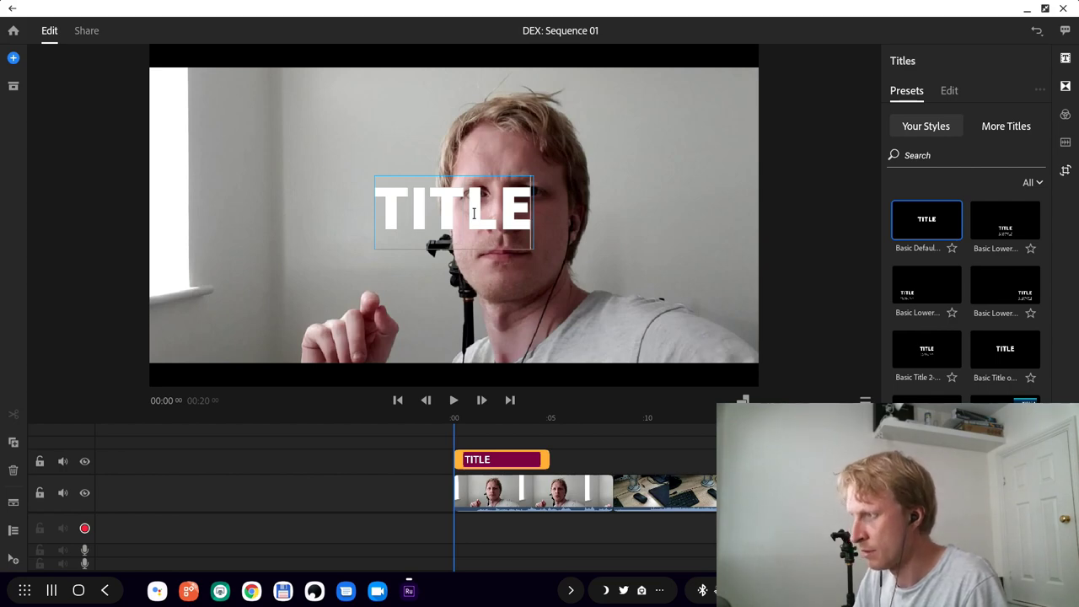
Change the title text to RUSH and drag it to the frame's top-right corner.
key("BackSpace")
key("BackSpace")
key("BackSpace")
key("BackSpace")
key("BackSpace")
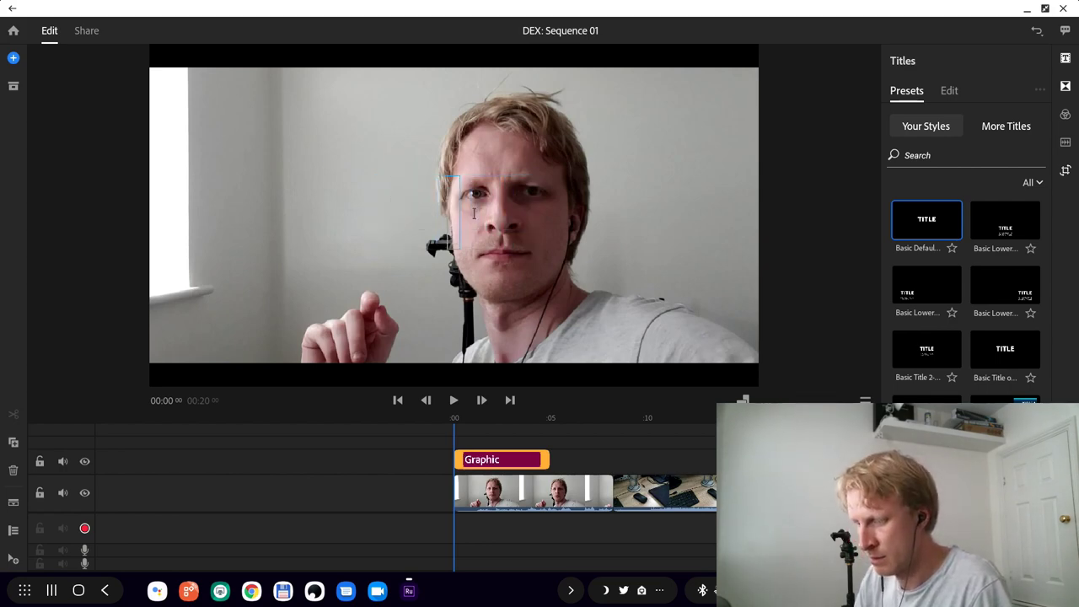
type("RUSH")
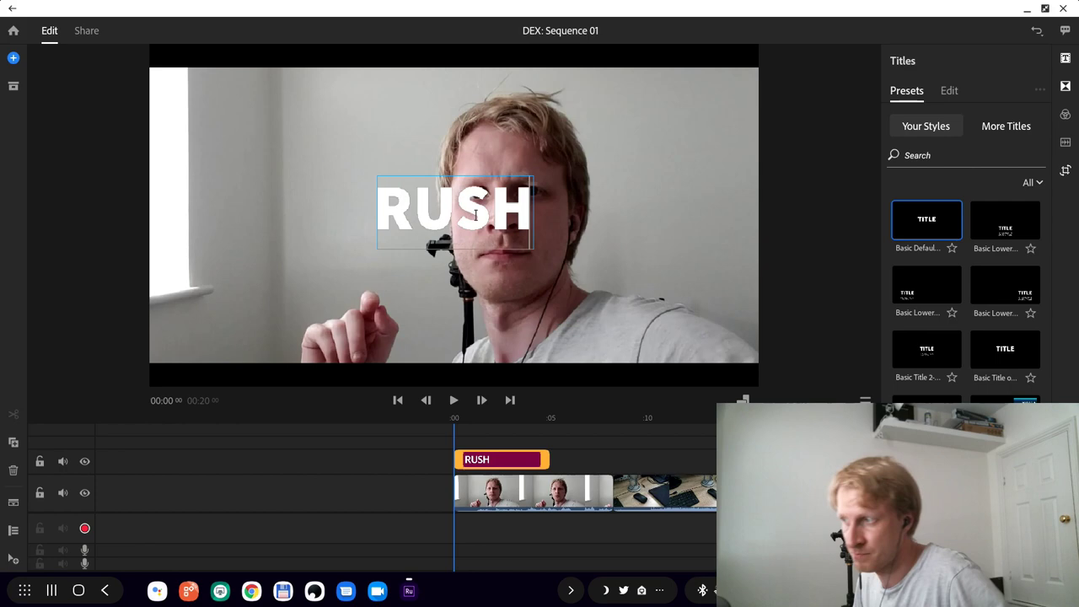
left_click(627, 237)
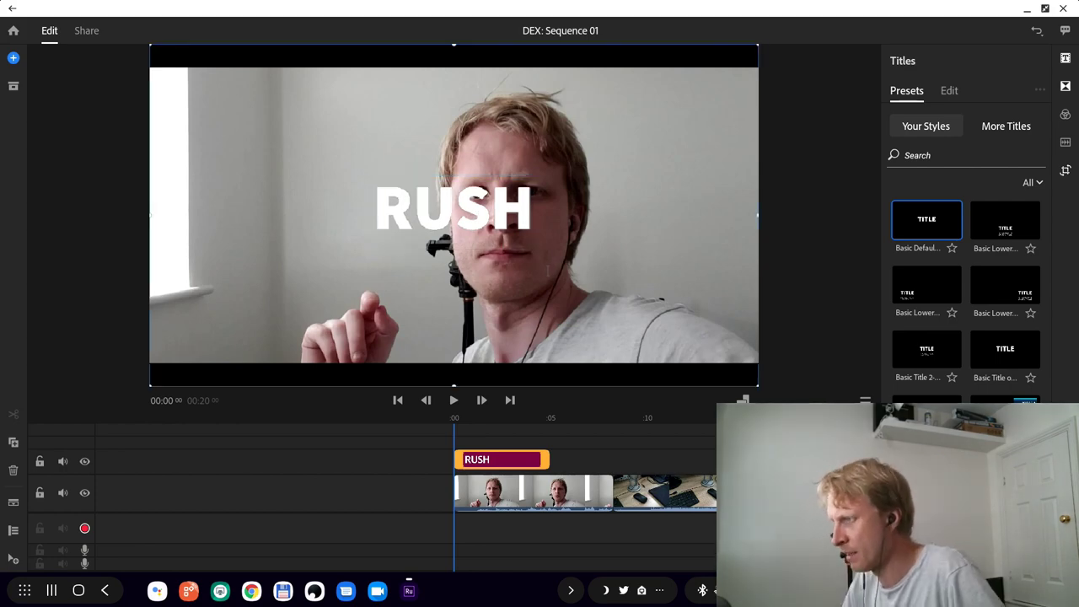
left_click_drag(627, 237, 774, 131)
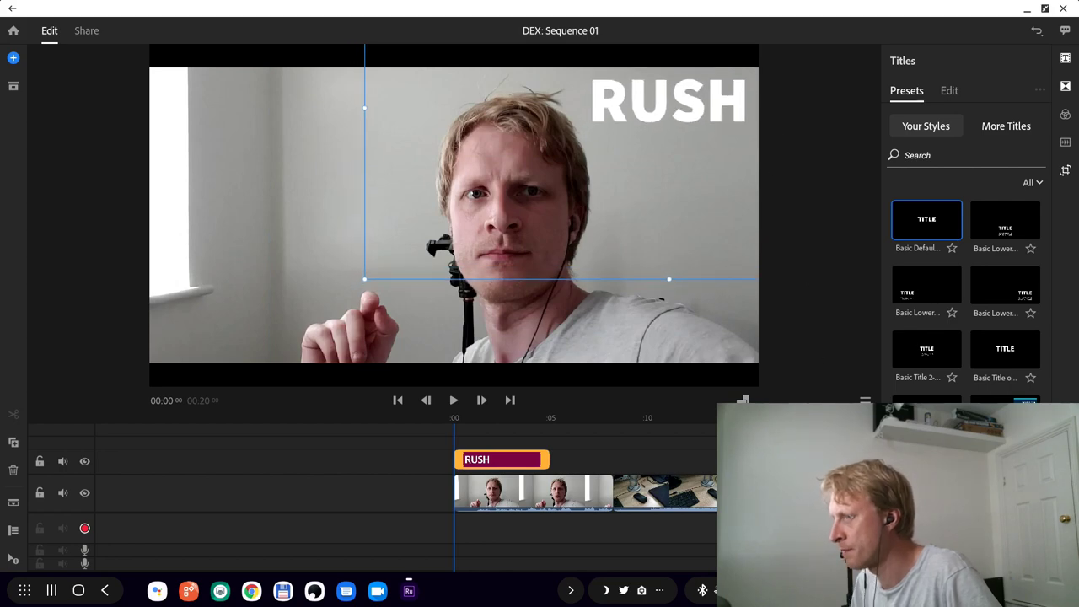
Preview the RUSH title in playback and select the first video clip.
left_click(456, 404)
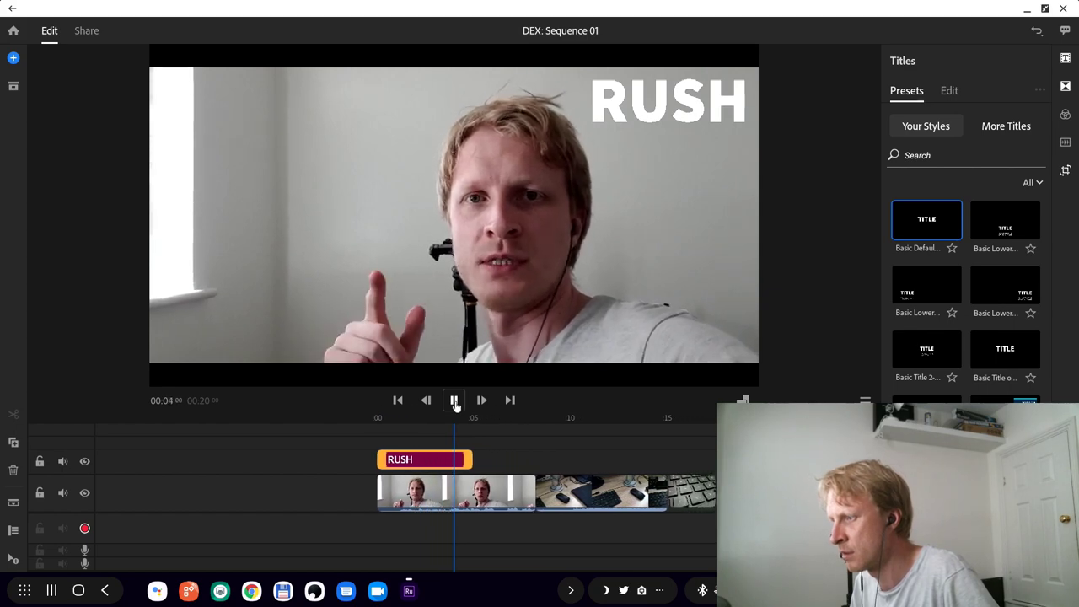
left_click(455, 405)
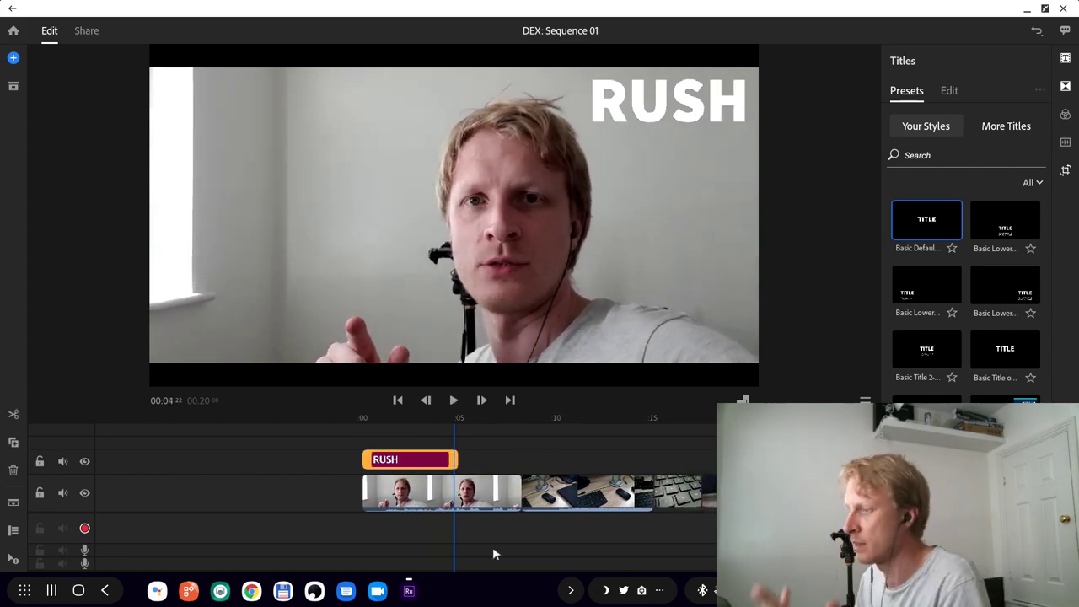
left_click(483, 512)
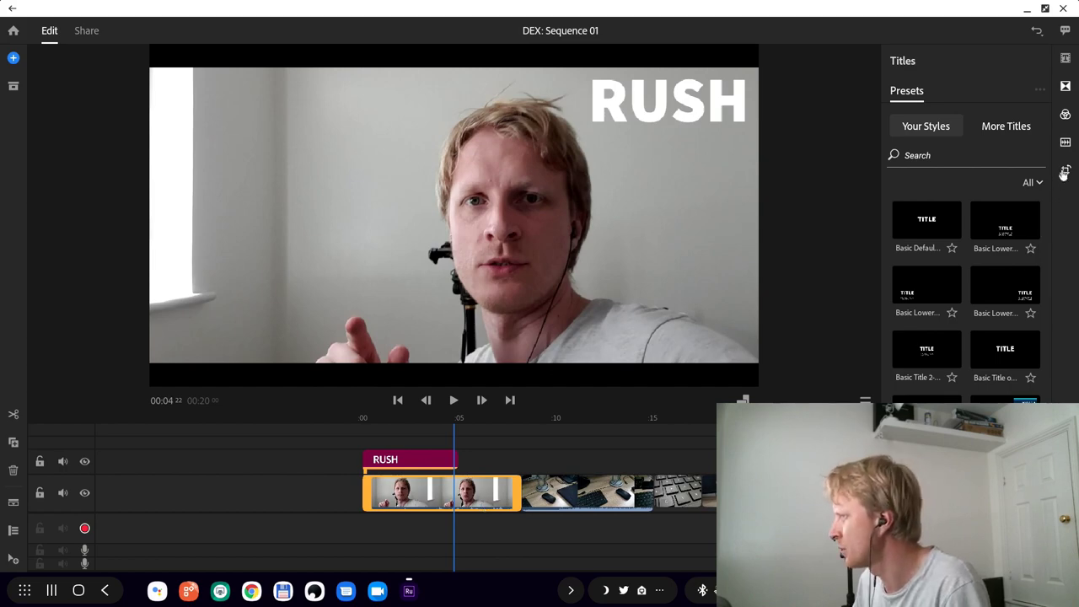
Keep the face clip's audio type as Voice and turn on Balance Sound.
left_click(1066, 143)
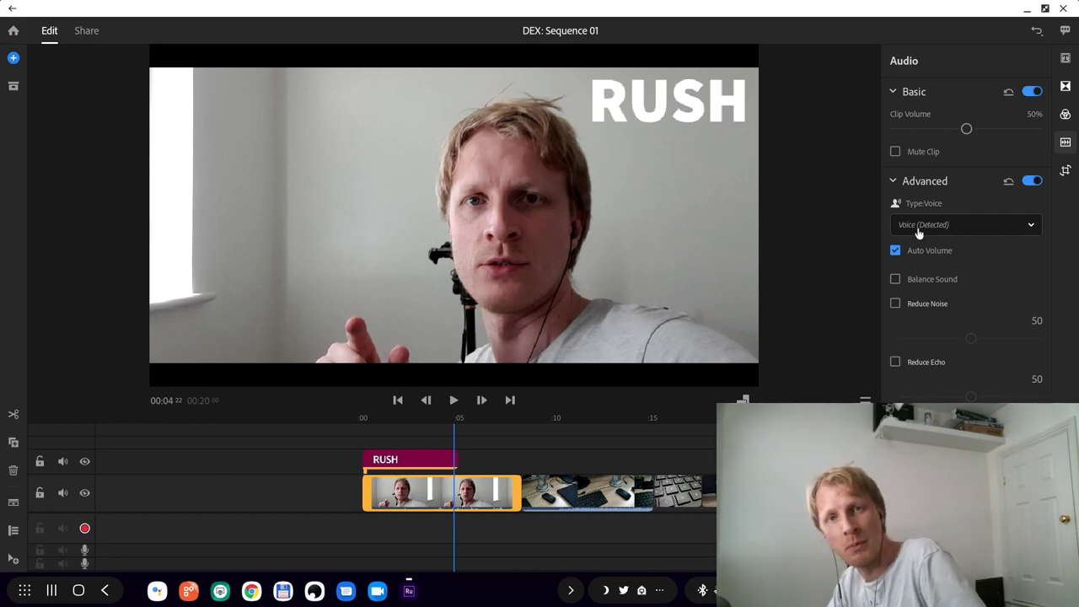
left_click(919, 226)
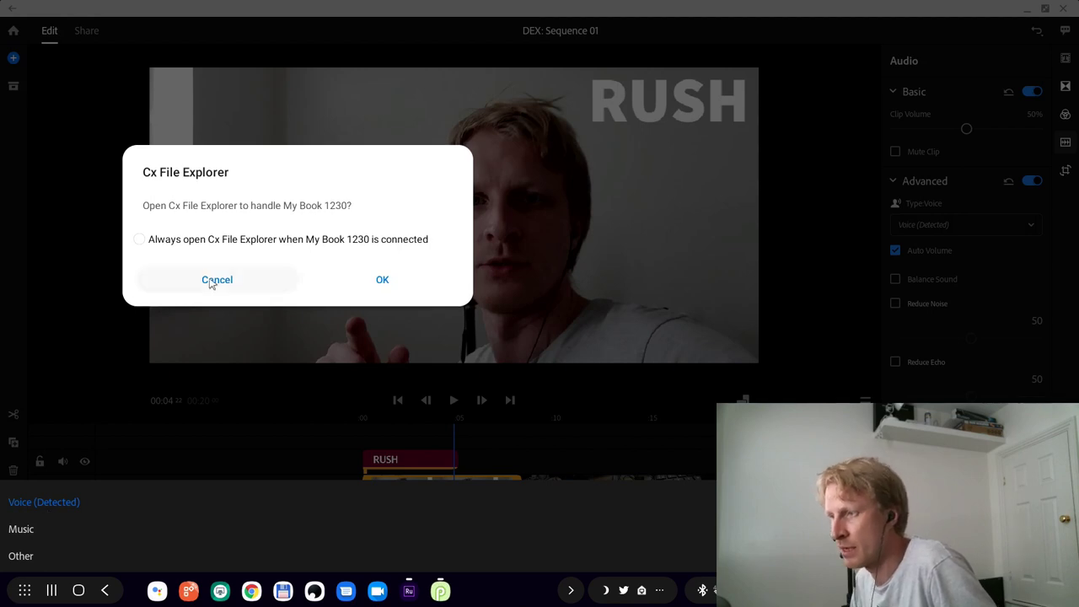
left_click(211, 280)
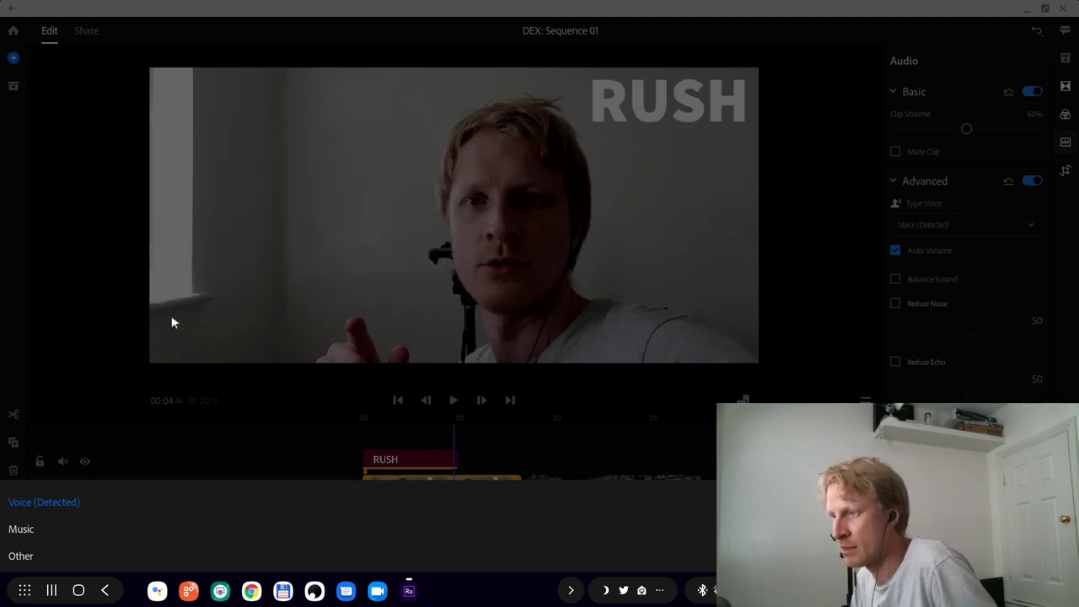
left_click(47, 501)
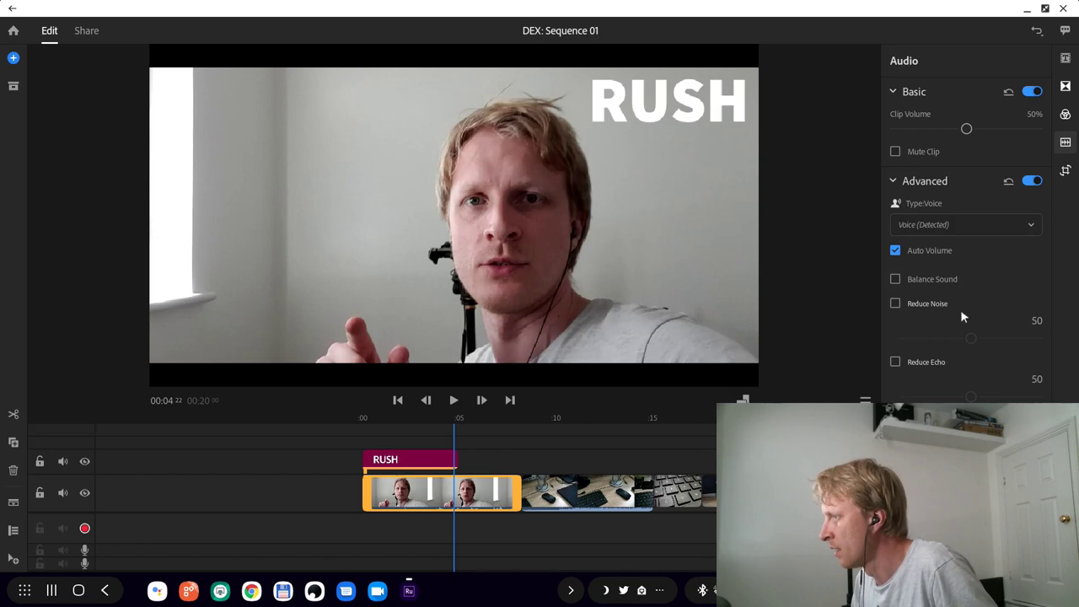
mouse_move(938, 282)
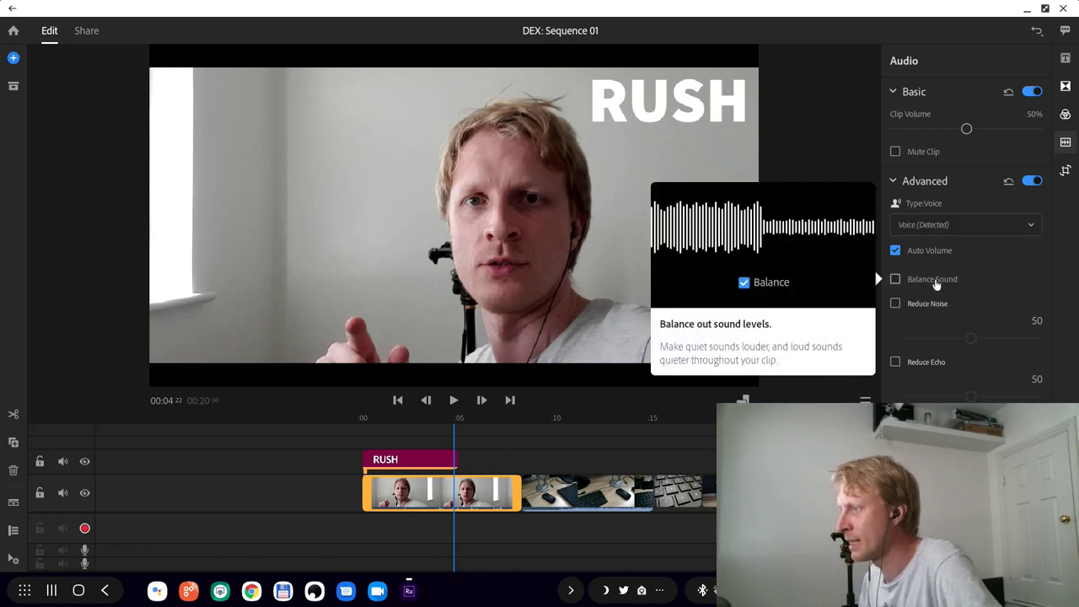
left_click(895, 279)
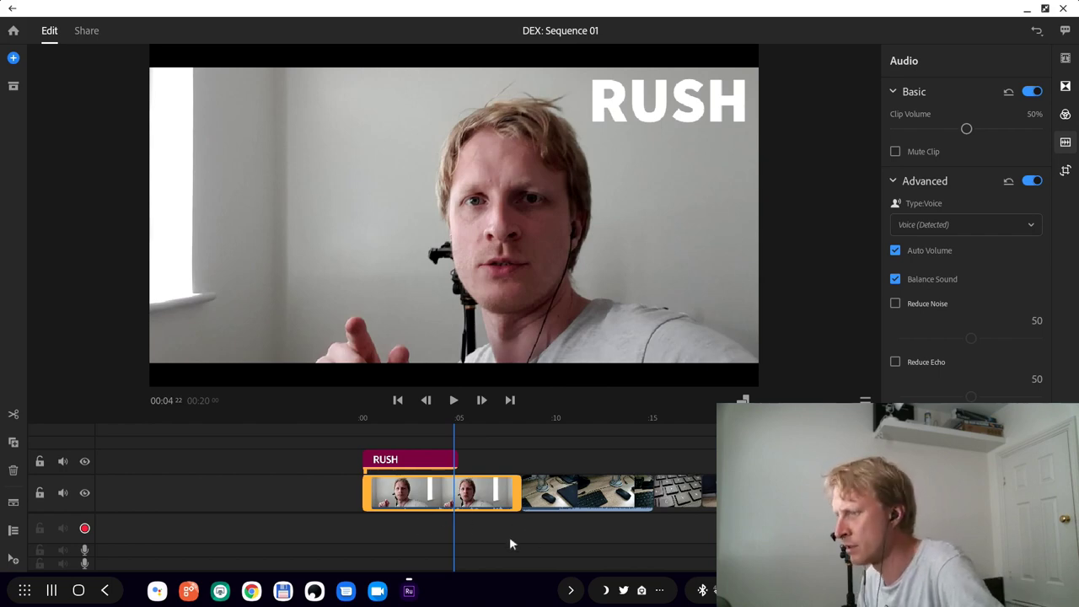
Play back from the start, then turn on Reduce Noise for the opening talking-head clip.
left_click_drag(510, 536, 621, 539)
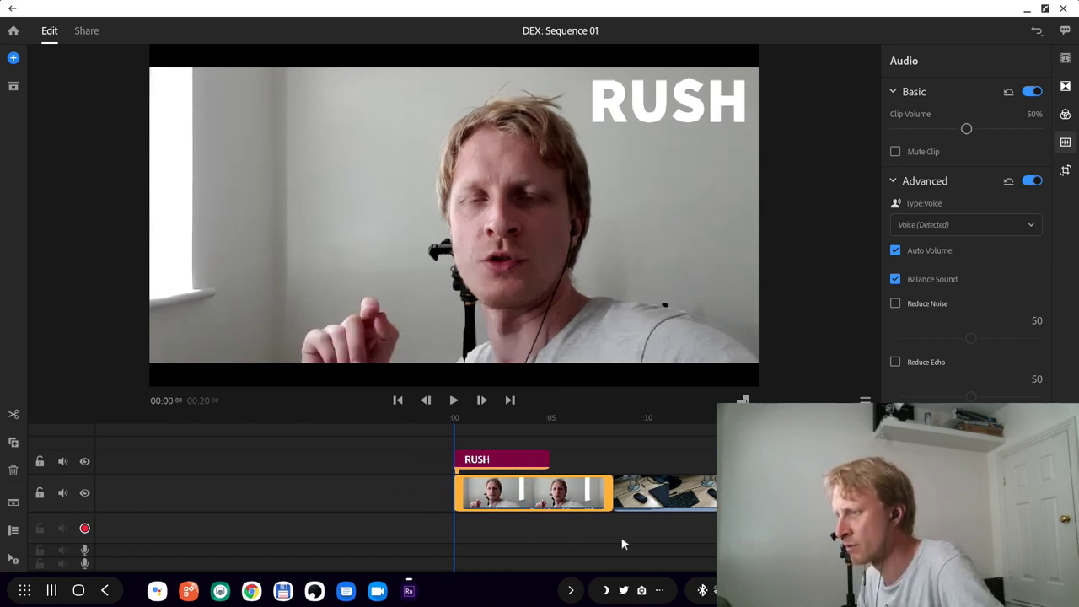
left_click(455, 401)
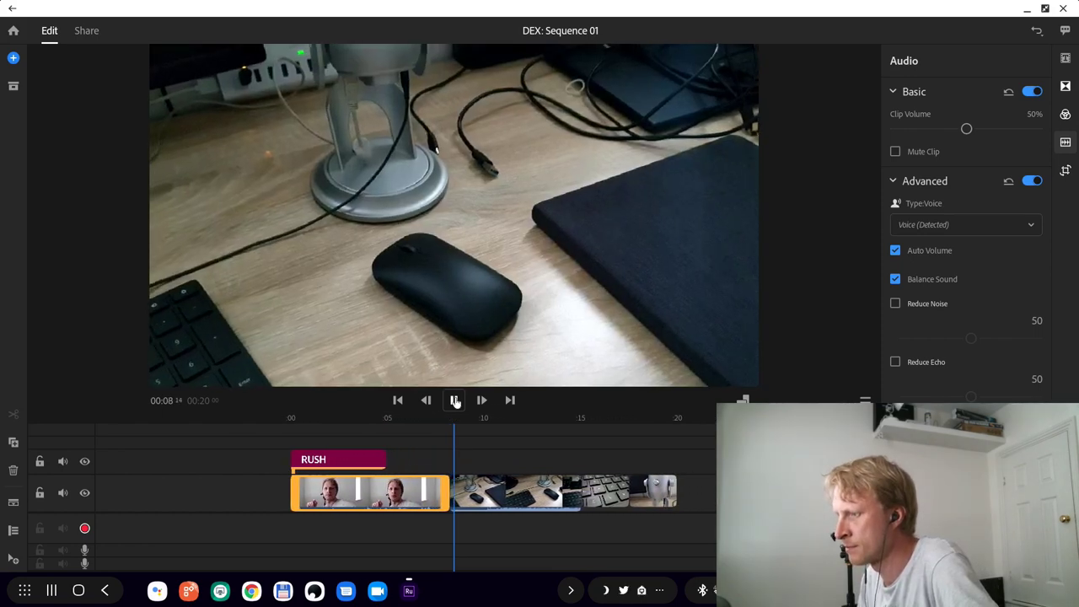
left_click(455, 402)
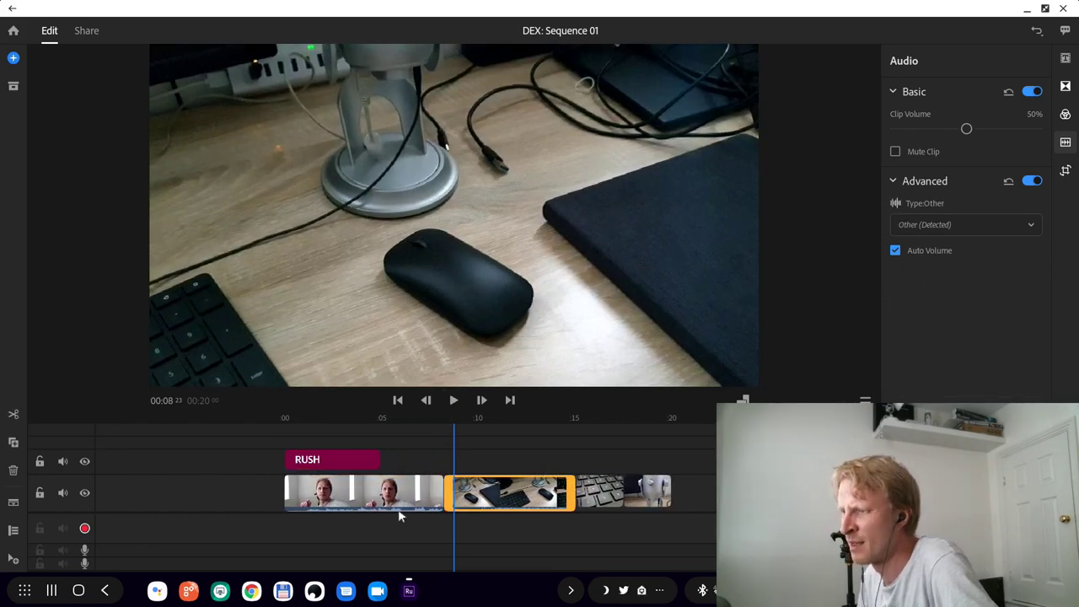
key("Home")
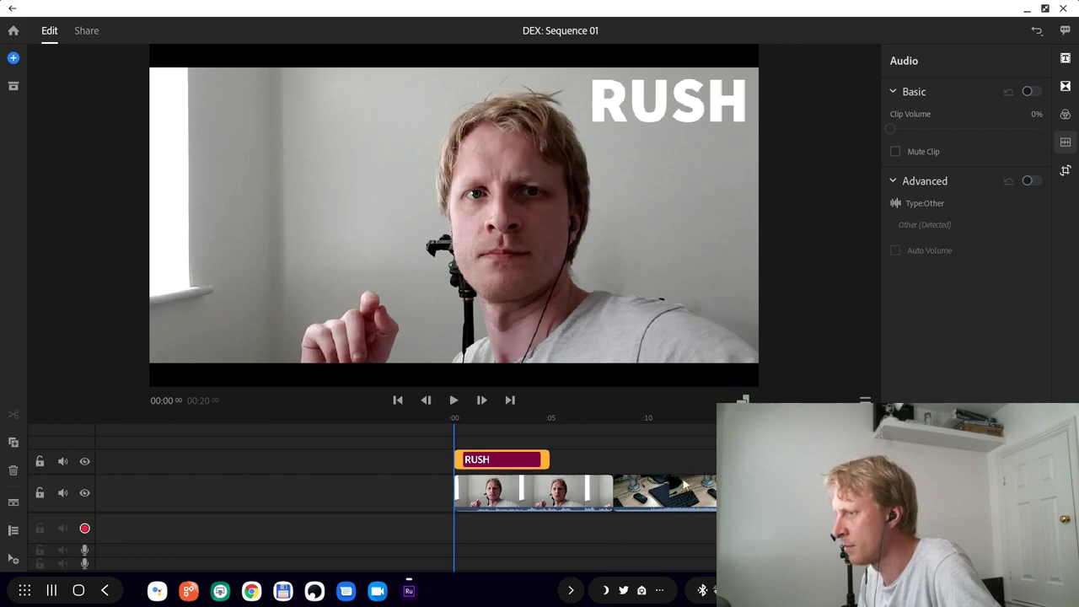
left_click(588, 496)
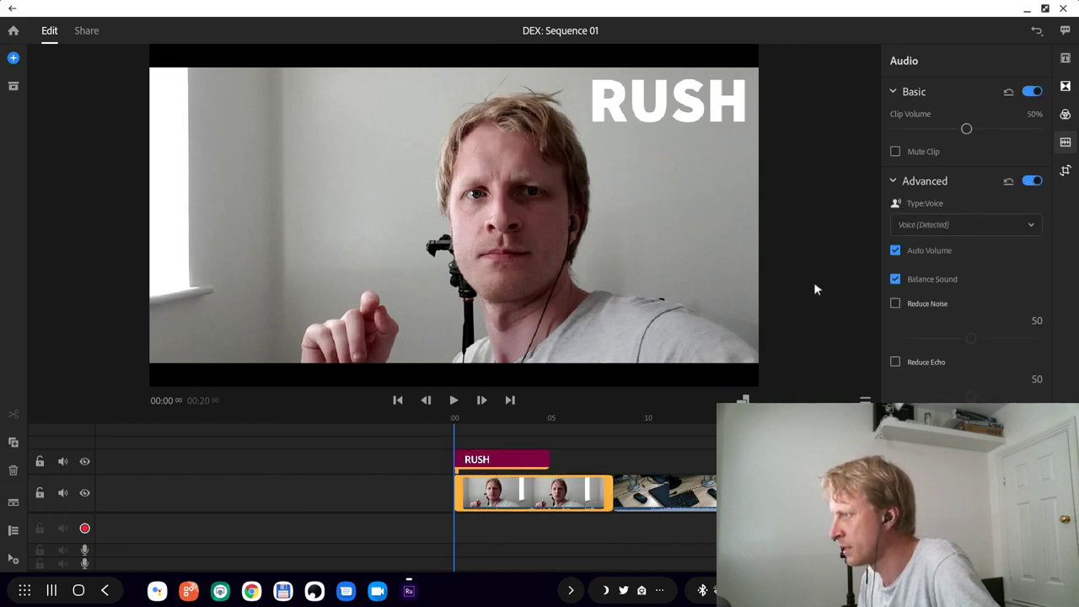
left_click(919, 305)
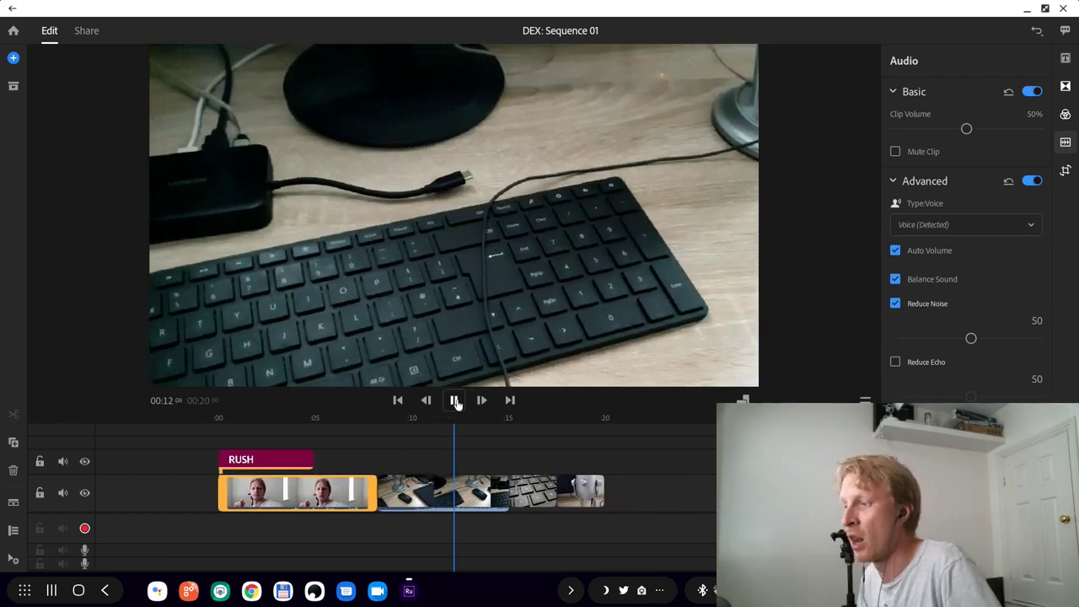
Select the desk clip and try Voice, then Music, as its audio type.
left_click(456, 404)
left_click(415, 494)
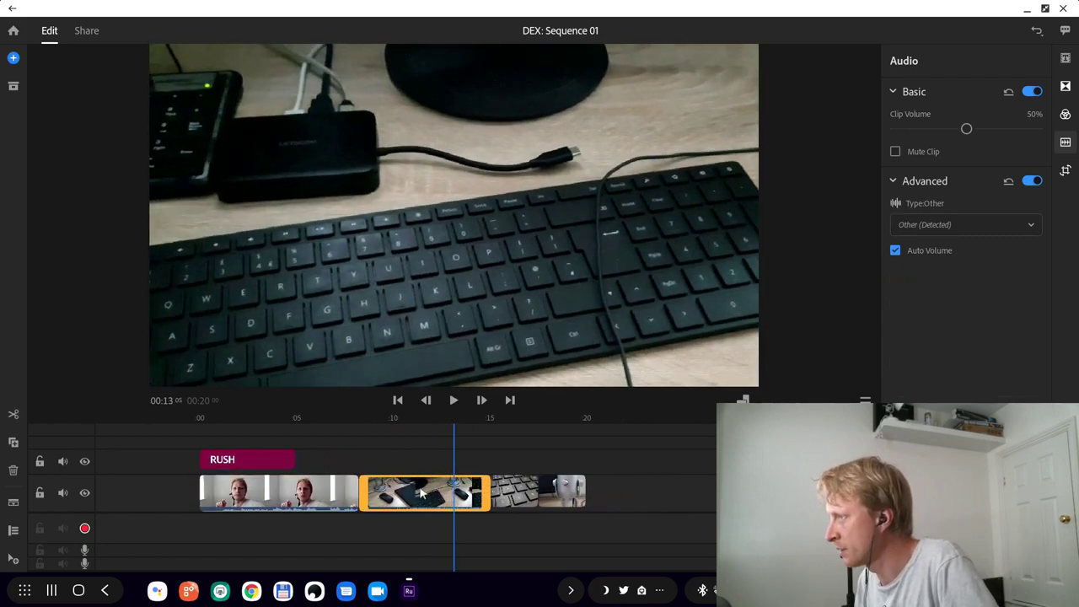
left_click(932, 223)
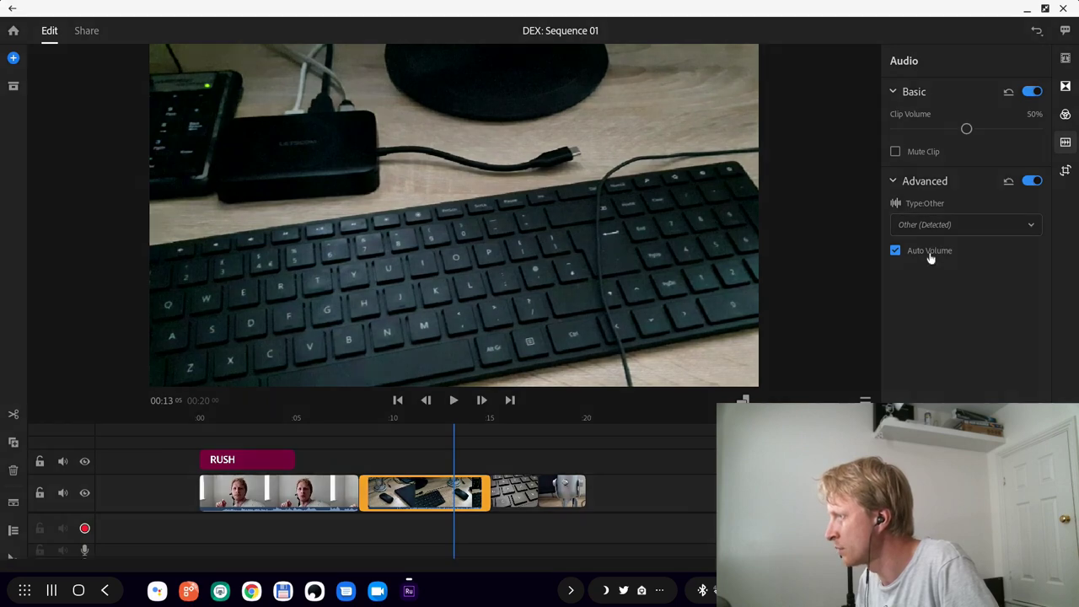
left_click(108, 556)
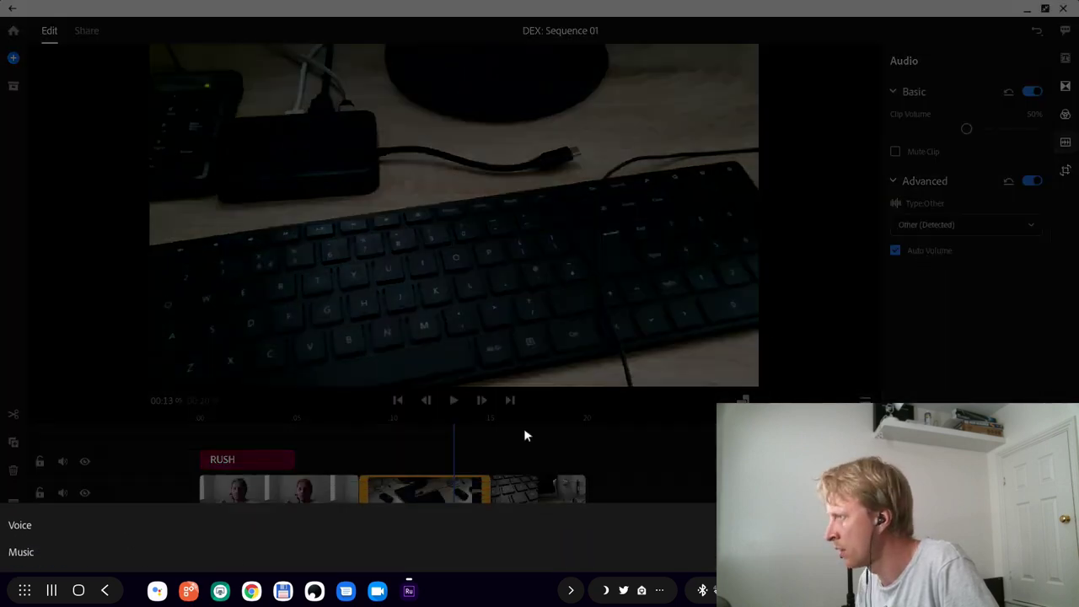
left_click(915, 231)
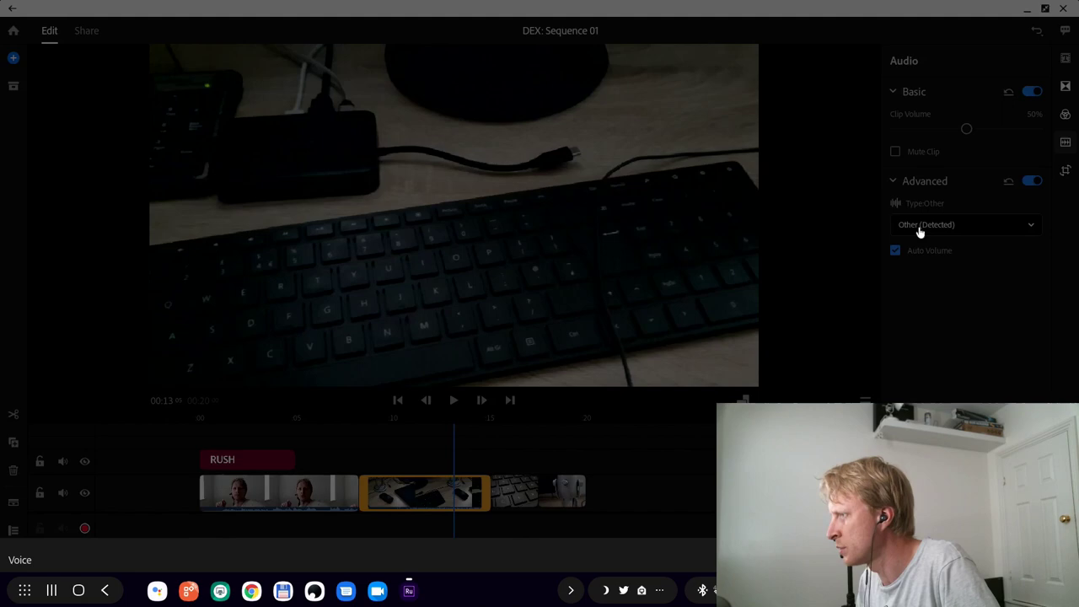
left_click(54, 506)
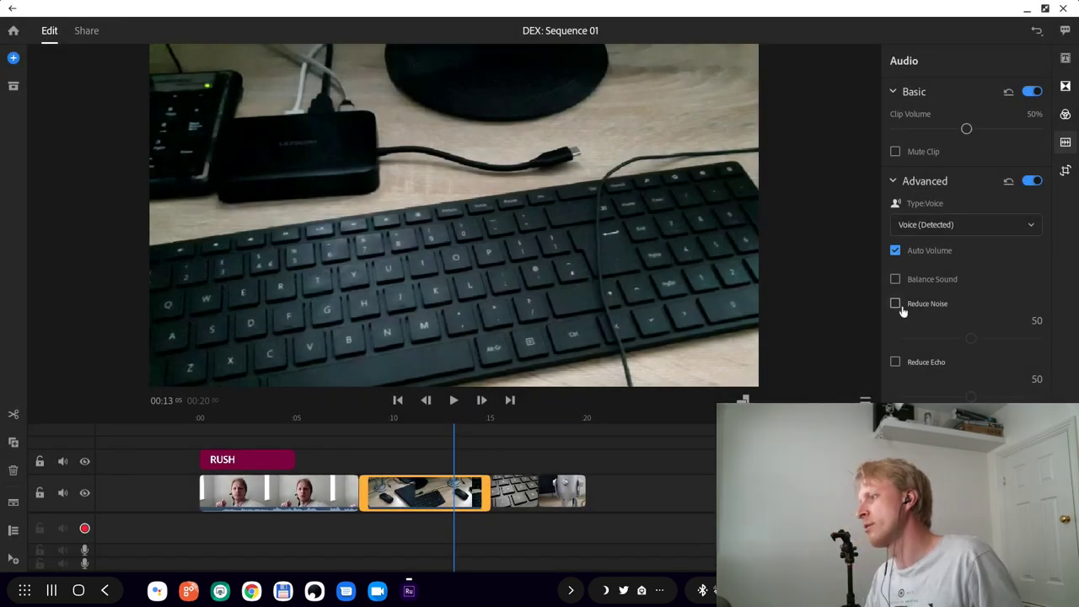
left_click(925, 231)
left_click(28, 529)
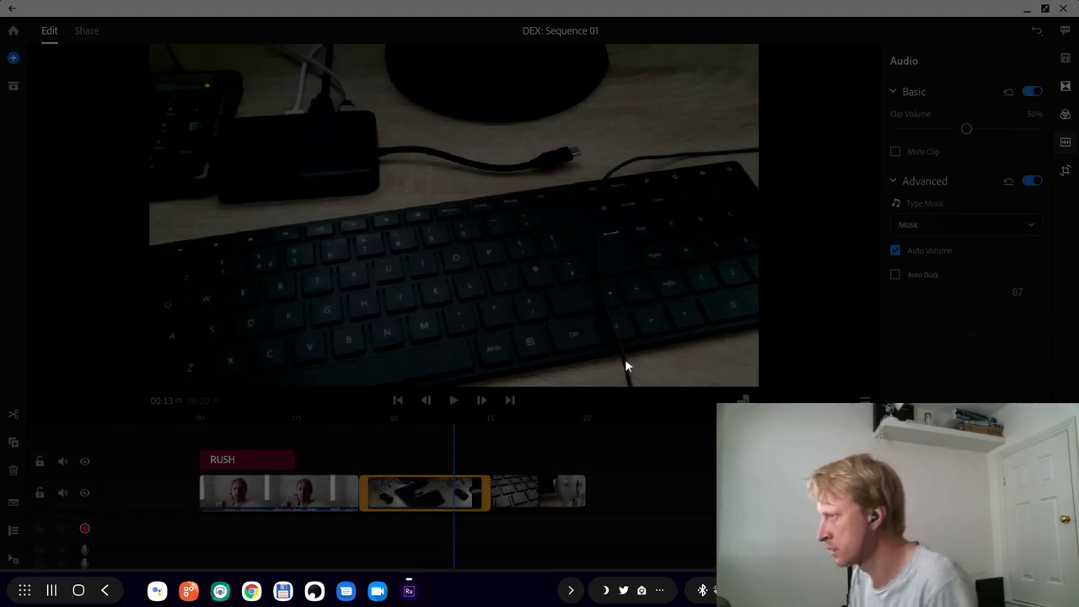
Set the desk clip's audio type back to Other and lower its volume to 11%.
left_click(932, 238)
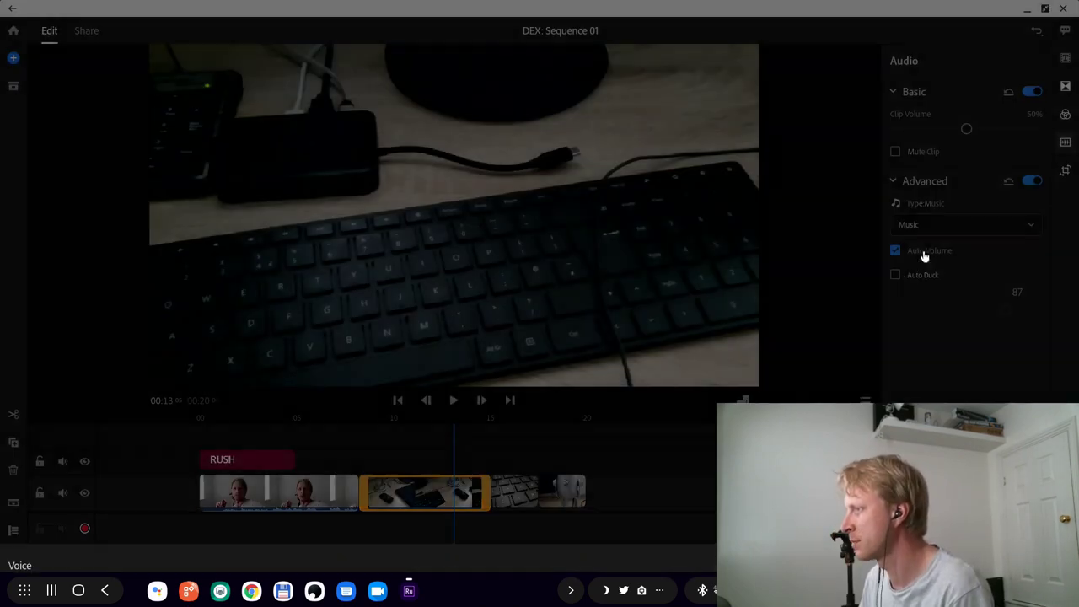
left_click(22, 556)
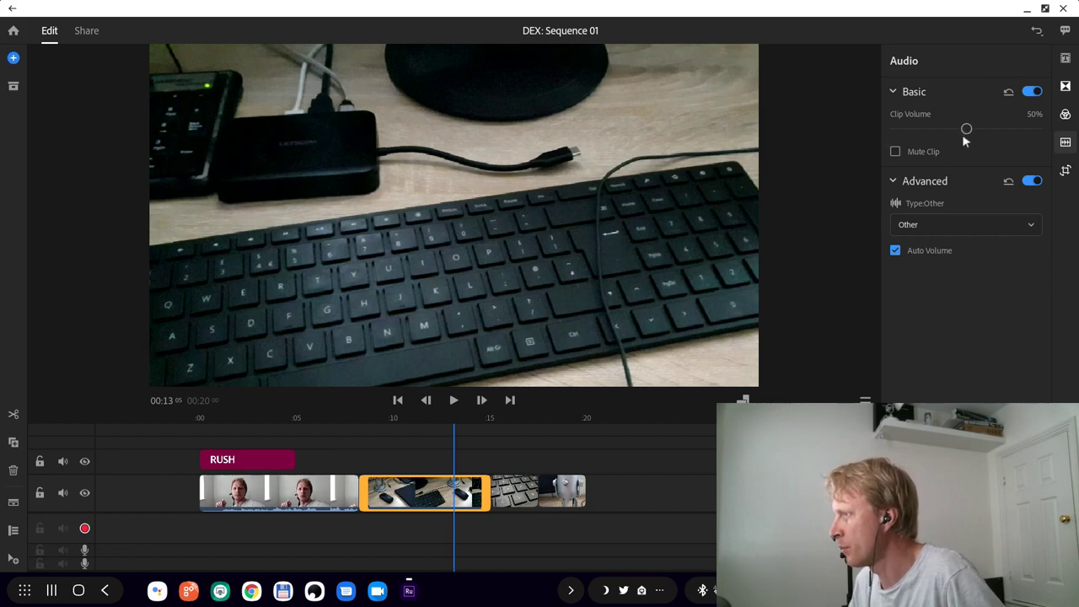
left_click_drag(966, 142, 907, 128)
scroll(483, 506, "up", 5)
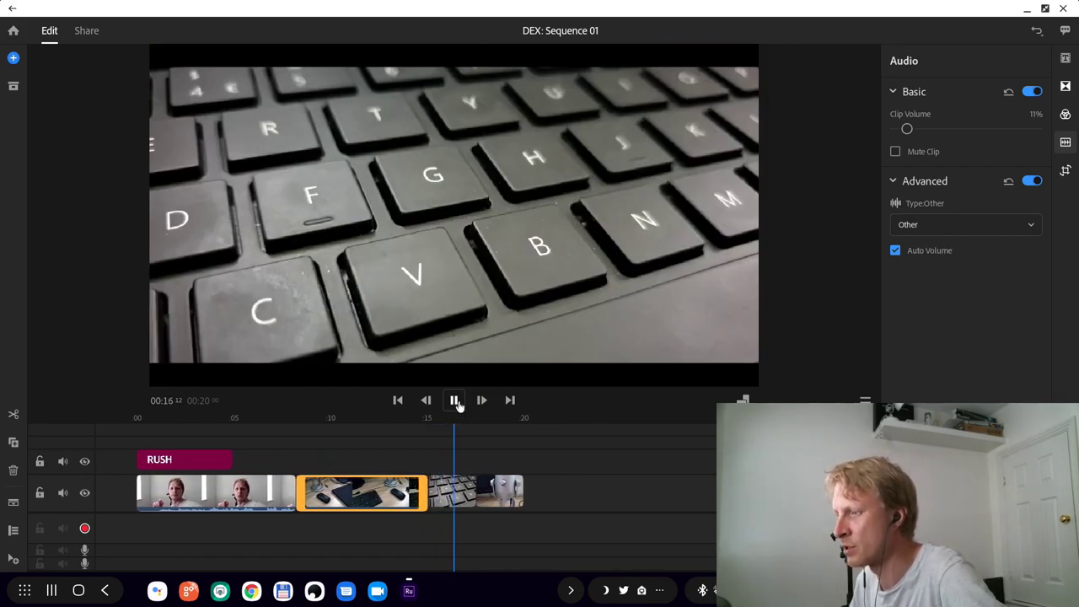
Stop playback at 00:16 on the keyboard close-up and browse the More Titles presets.
left_click(459, 402)
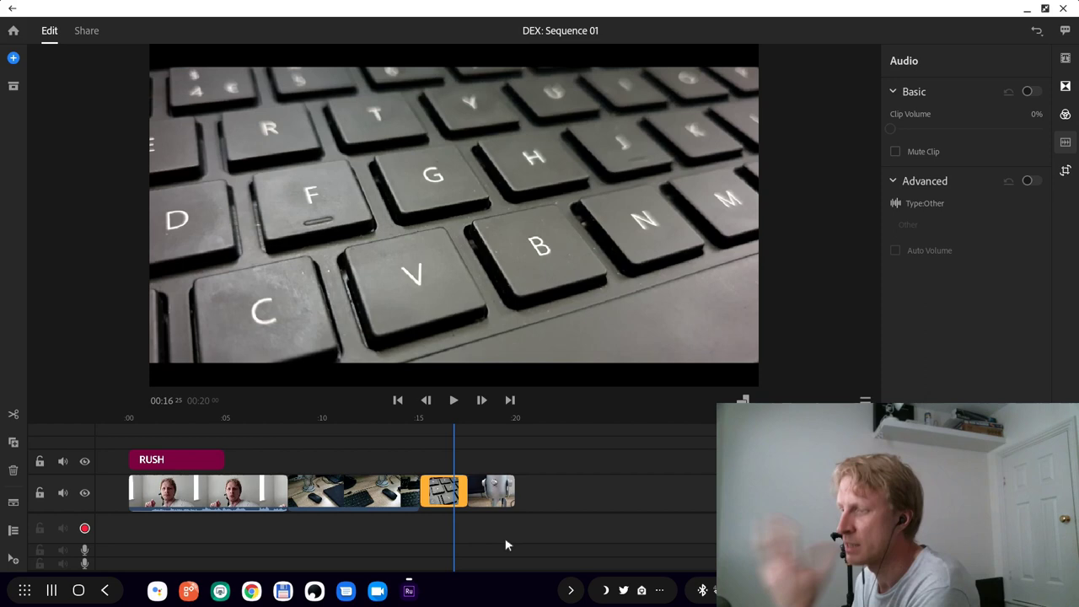
scroll(542, 533, "up", 2)
scroll(540, 531, "down", 2)
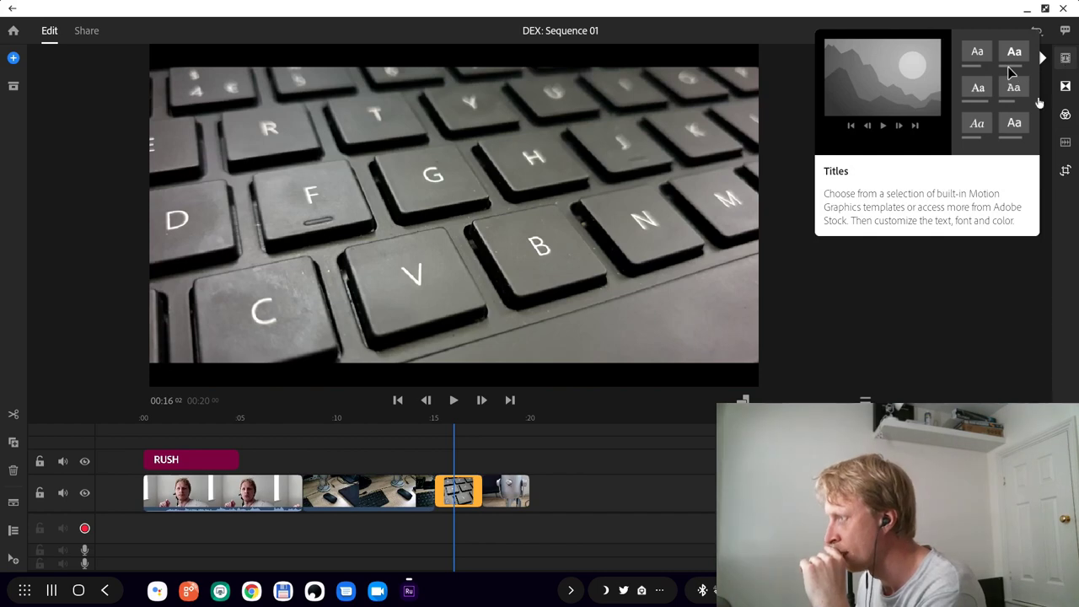
left_click(1065, 57)
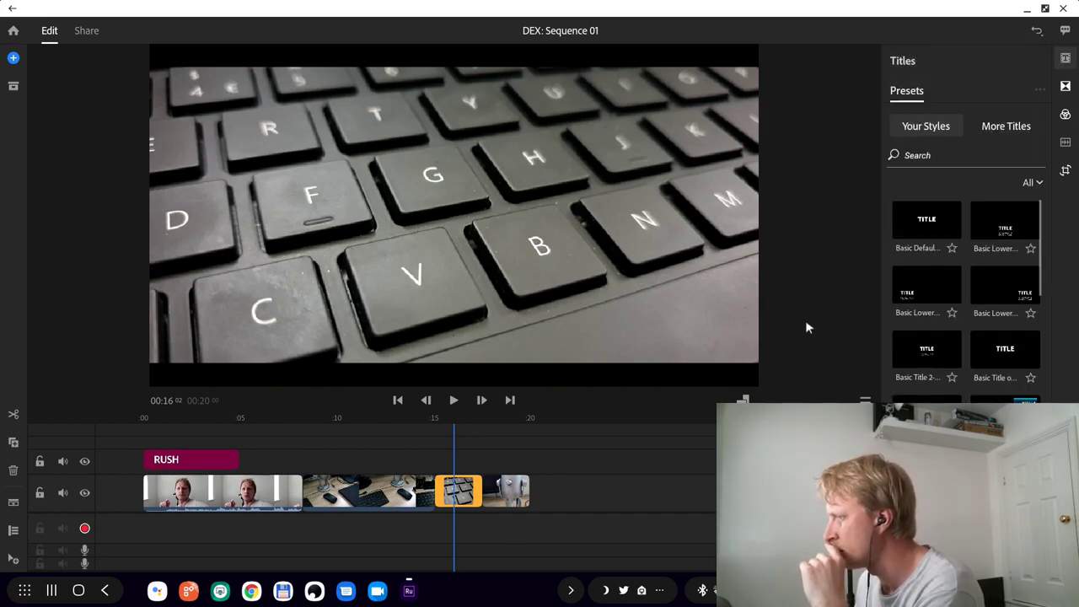
left_click(1007, 126)
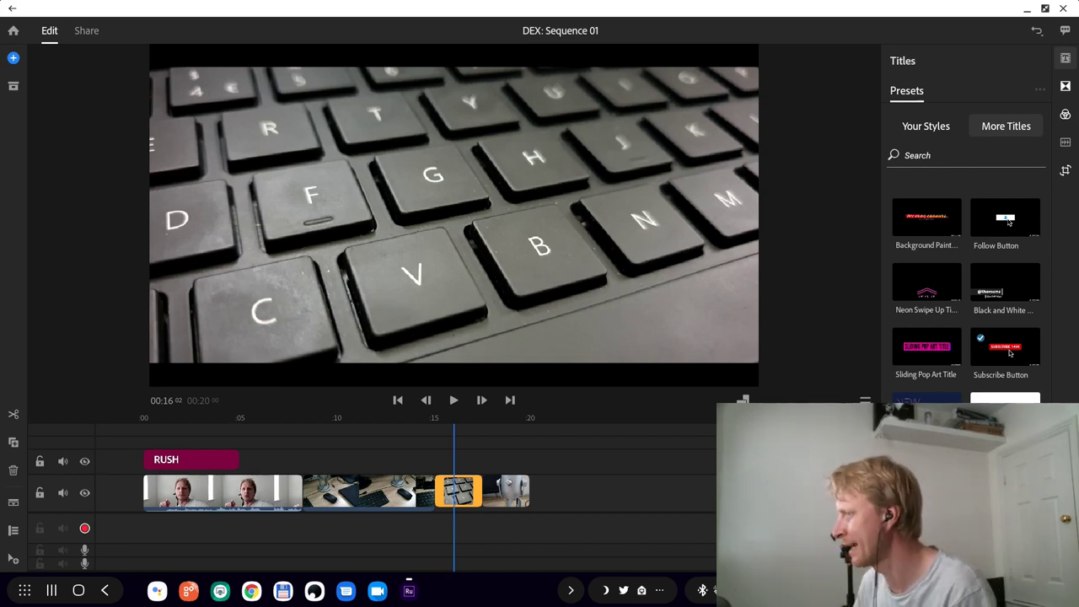
scroll(966, 295, "down", 5)
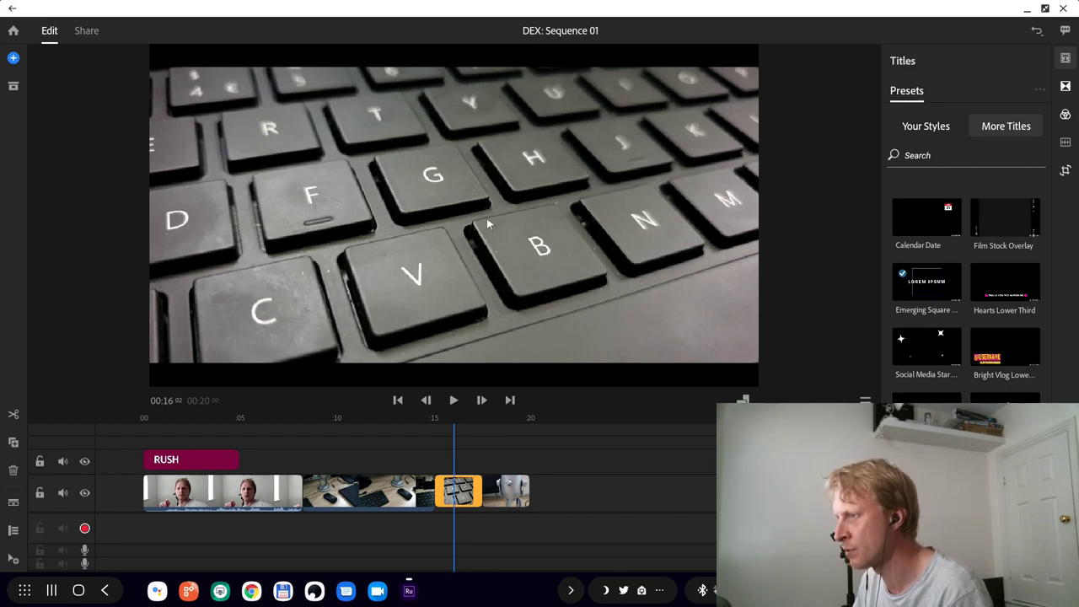
Add a New Text Layer title at the playhead with Ctrl+T.
key("ctrl+t")
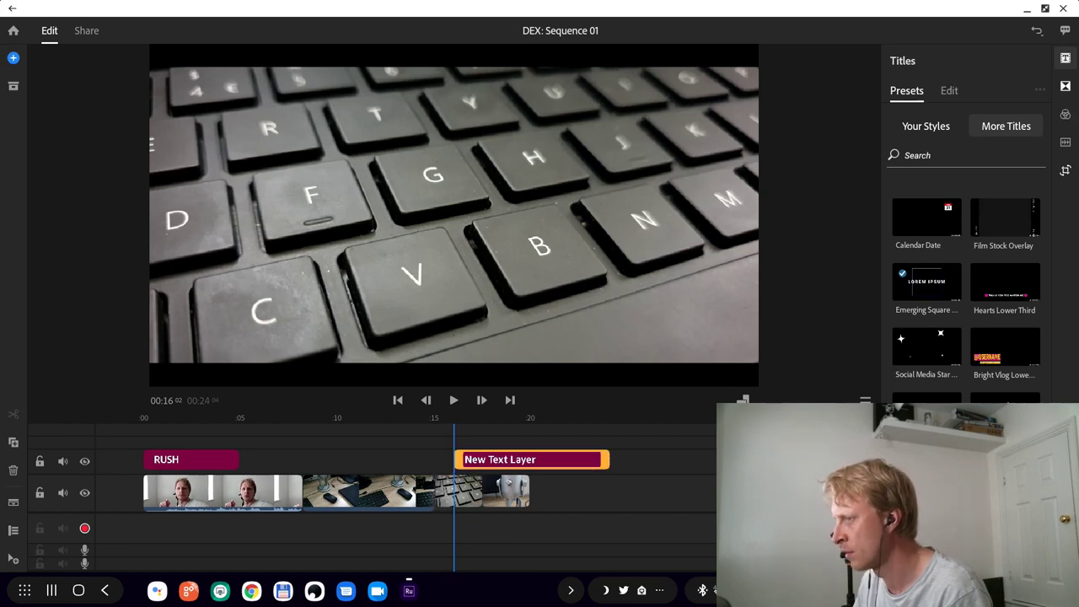
scroll(632, 502, "left", 3)
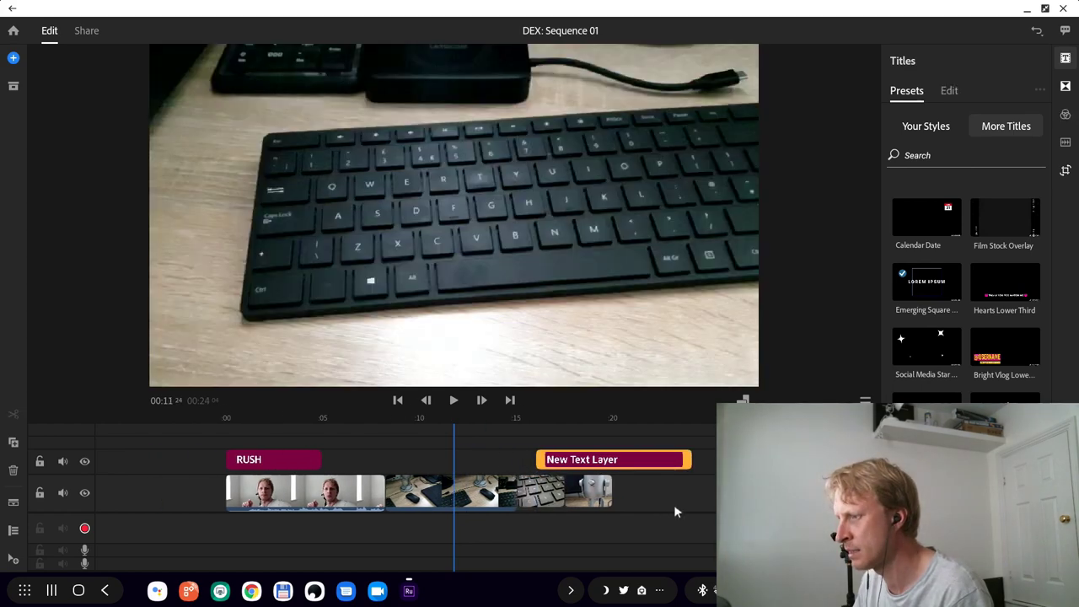
scroll(641, 506, "right", 3)
scroll(573, 494, "right", 1)
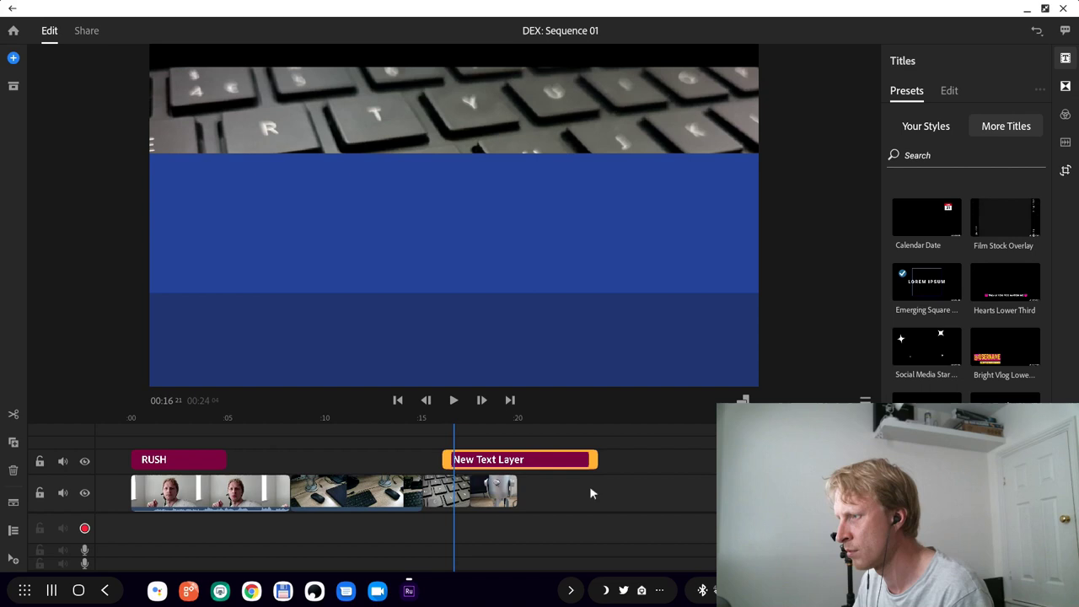
left_click_drag(590, 493, 557, 491)
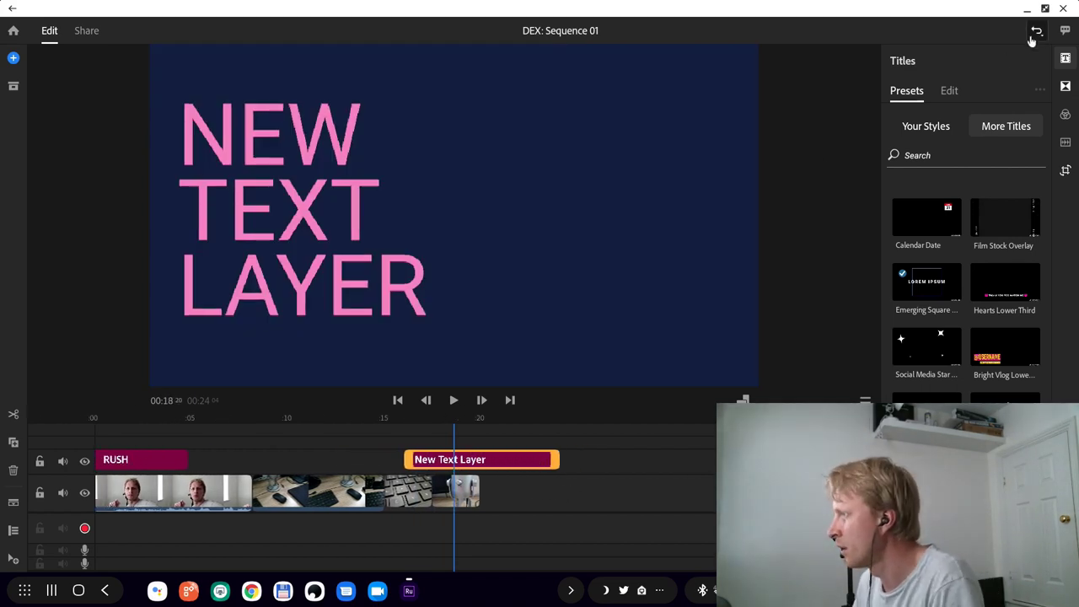
Delete and undo the title, then drag a title preset onto the track above the desk clips.
key("Delete")
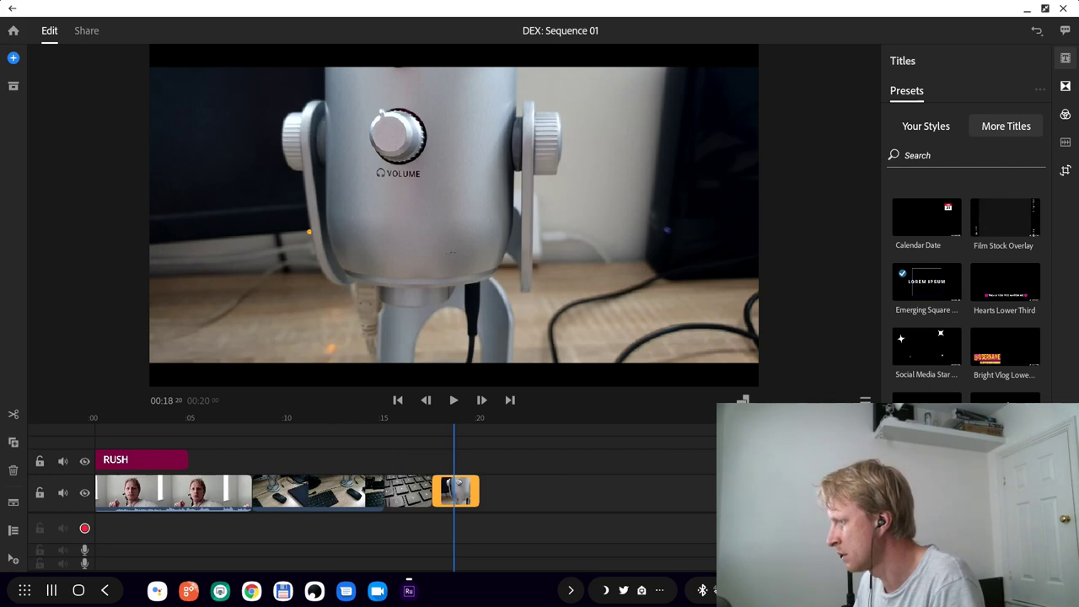
left_click_drag(485, 462, 381, 461)
key("ctrl+z")
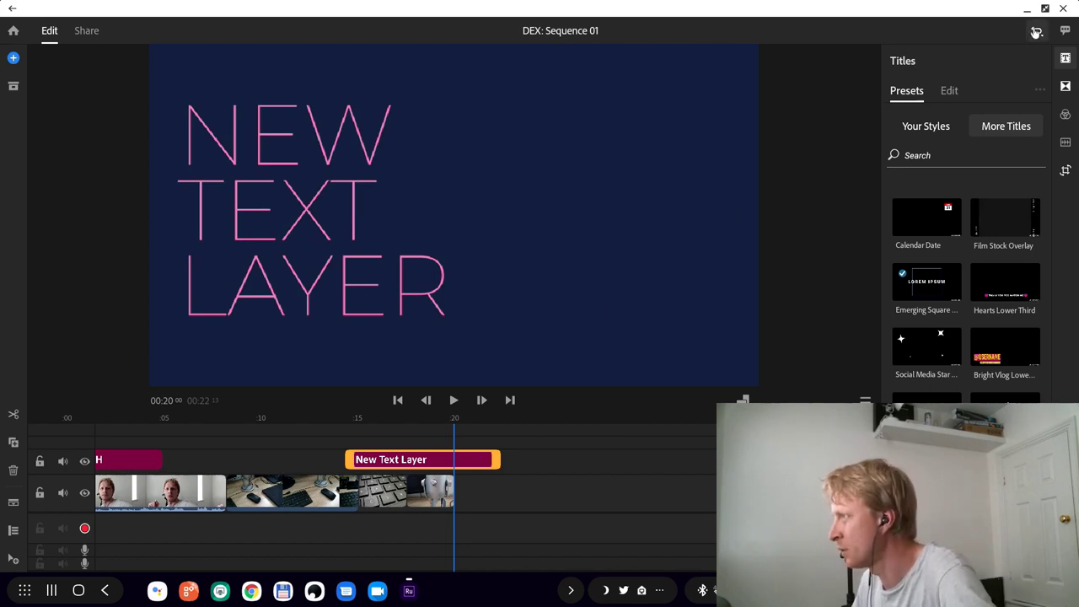
left_click(1036, 31)
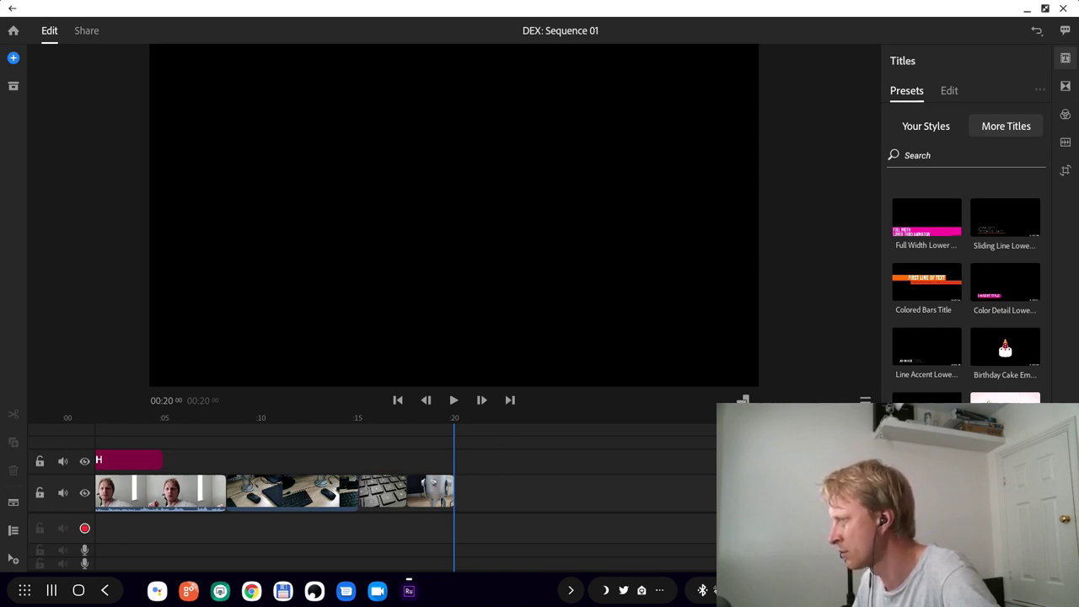
left_click_drag(1005, 283, 285, 465)
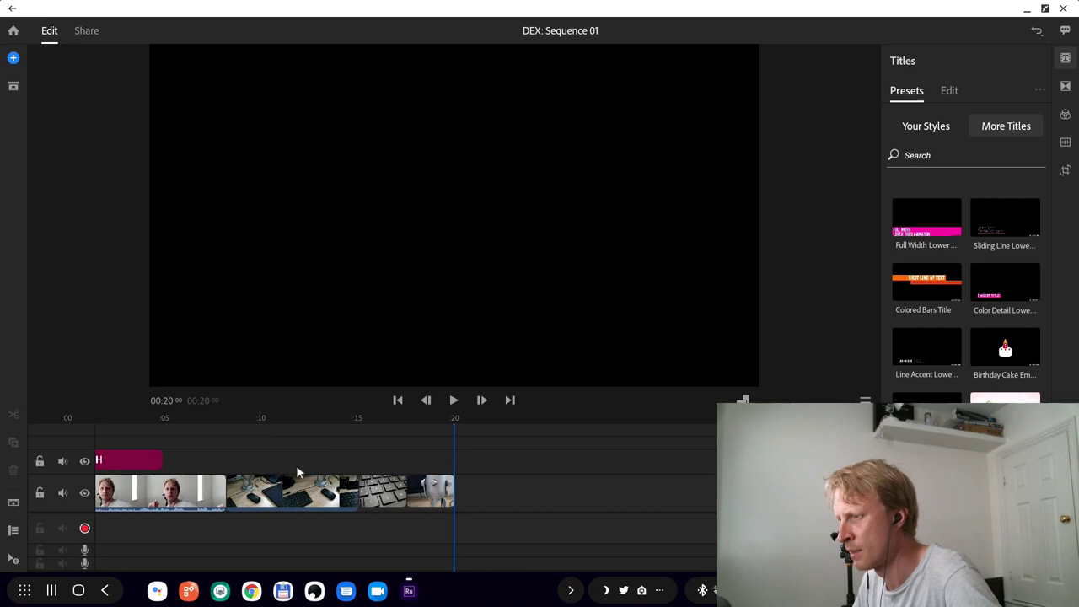
left_click_drag(230, 526, 371, 479)
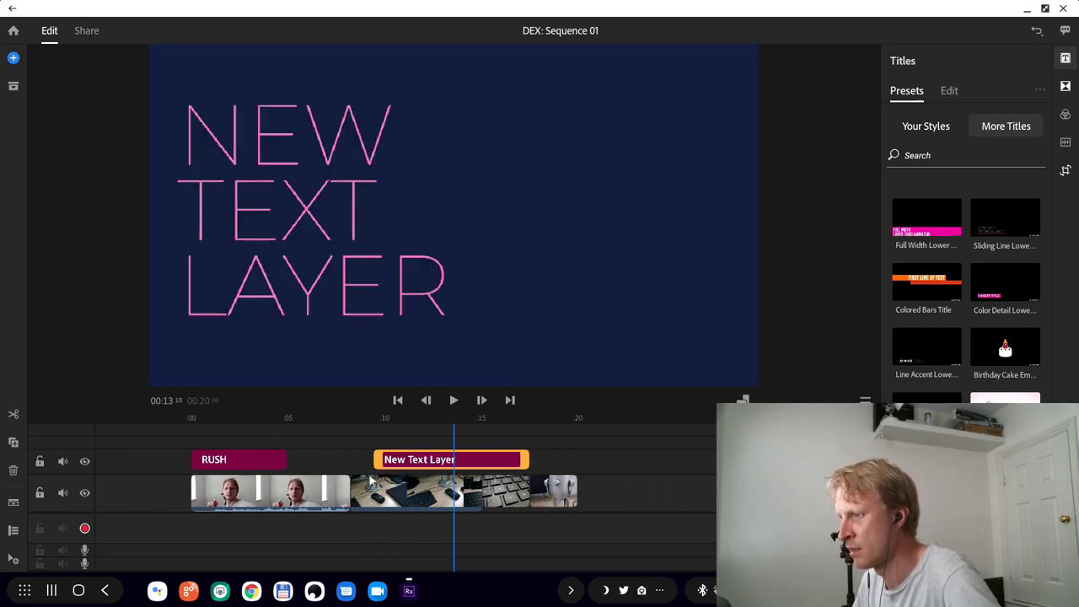
Shrink the title, move it over the keyboard, and retype its text as 'D'.
left_click_drag(603, 331, 452, 209)
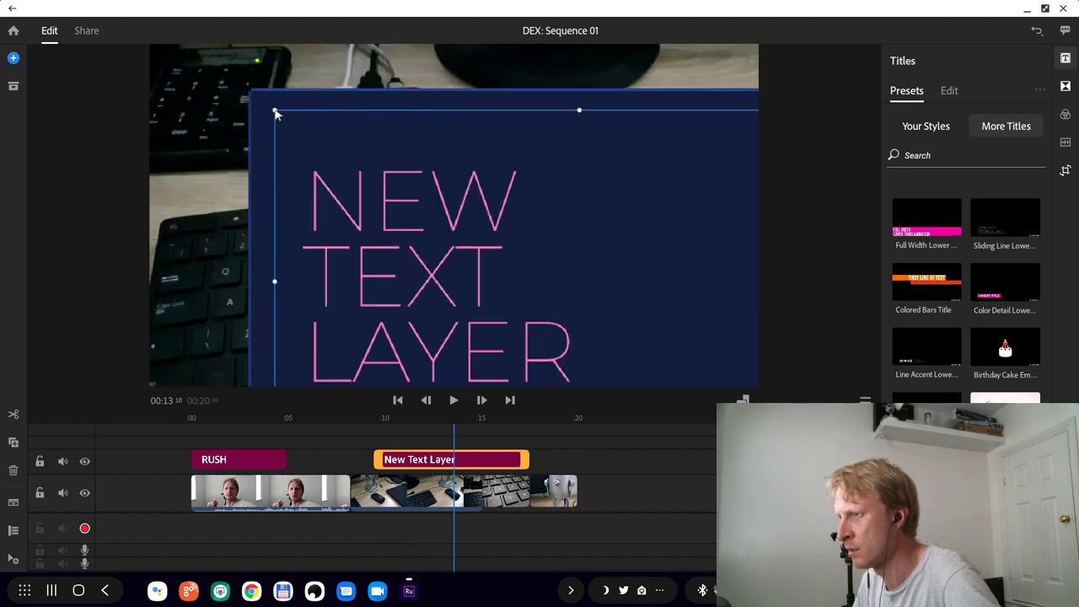
left_click_drag(275, 113, 529, 251)
left_click_drag(543, 287, 292, 317)
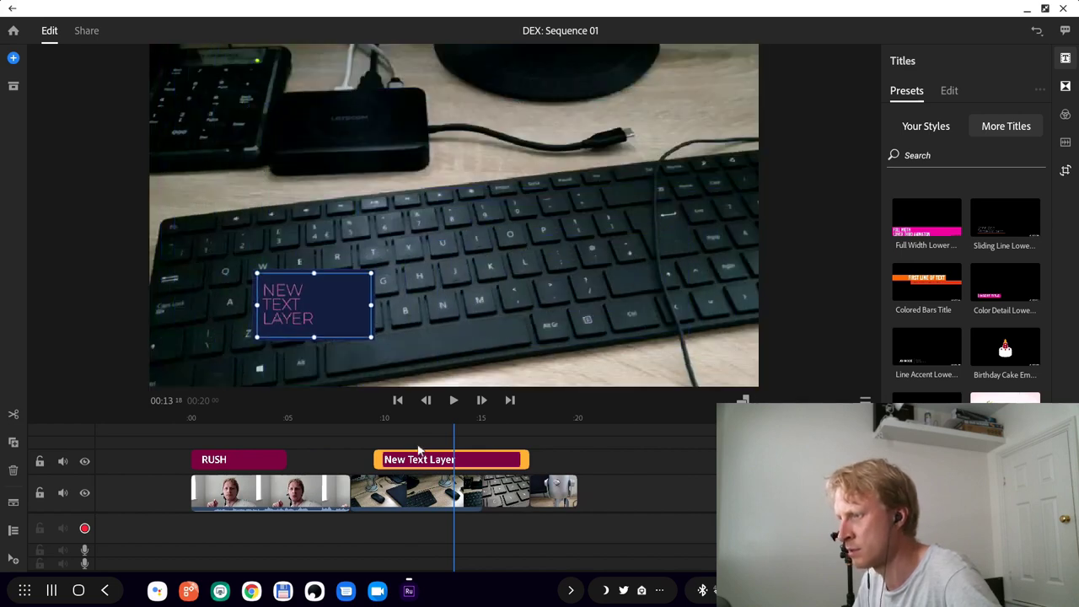
double_click(311, 320)
key("BackSpace")
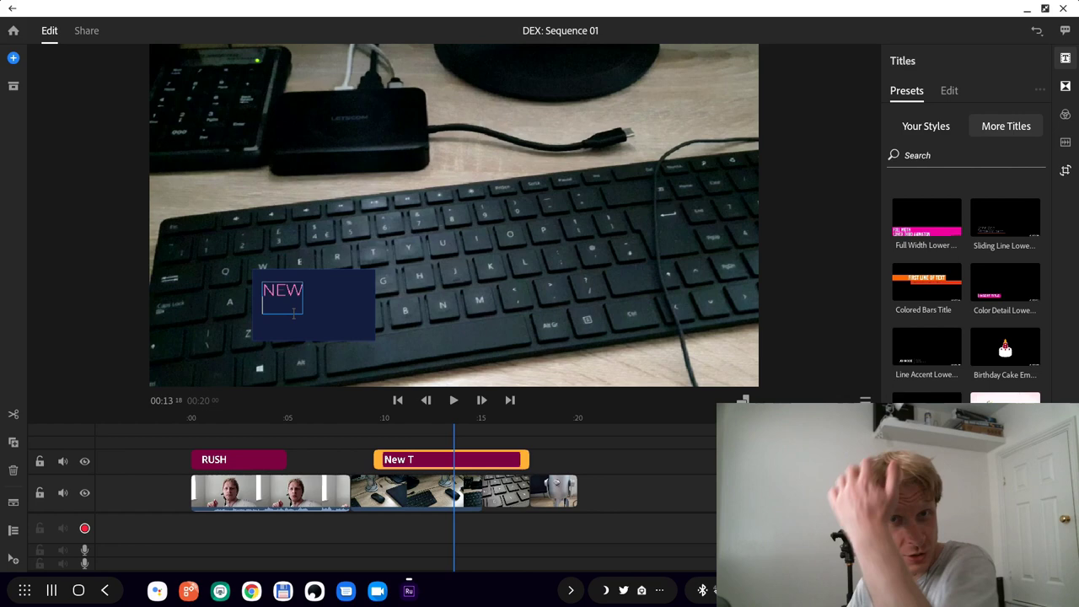
key("BackSpace")
key("BackSpace")
key("BackSpace")
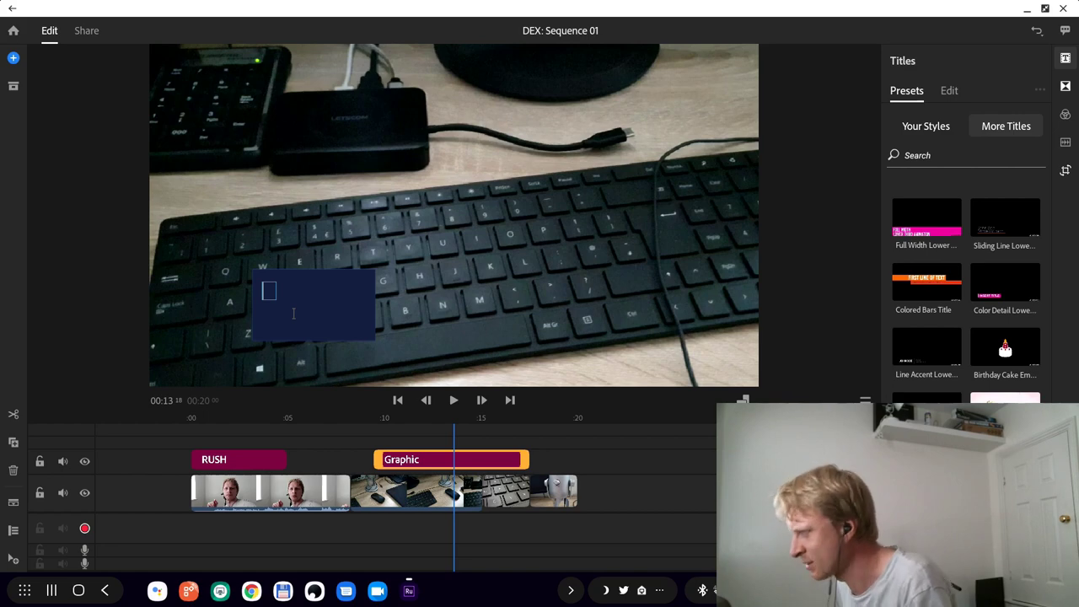
type("DEX")
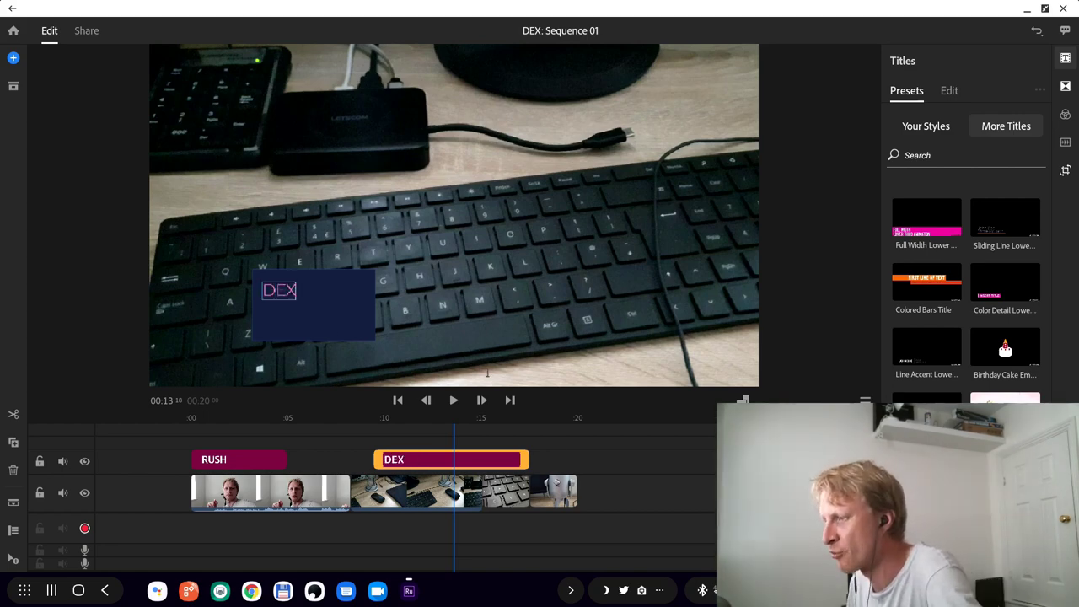
left_click(594, 470)
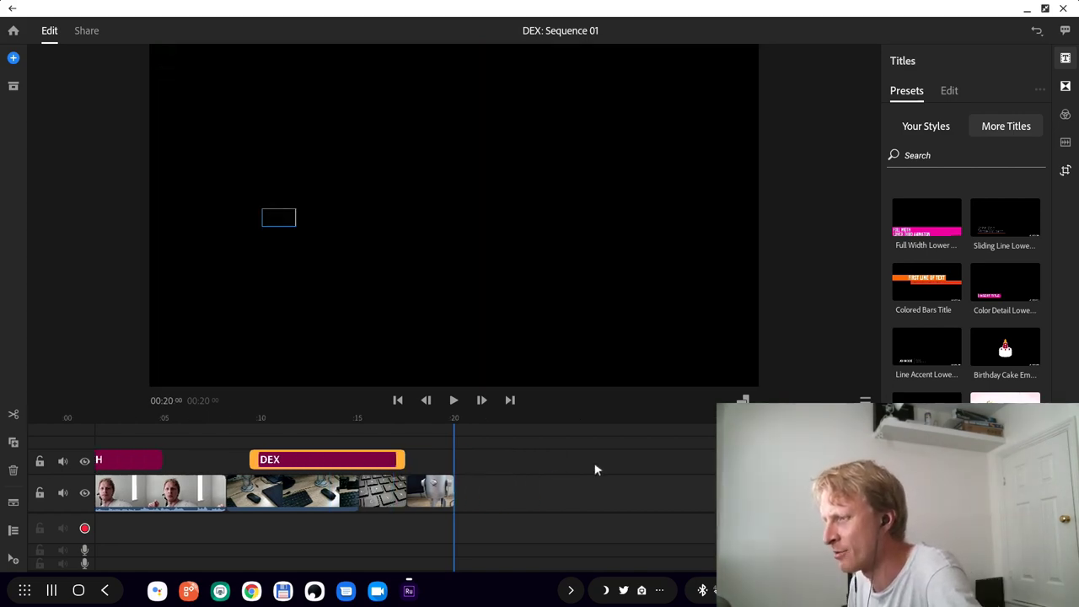
left_click_drag(518, 487, 672, 499)
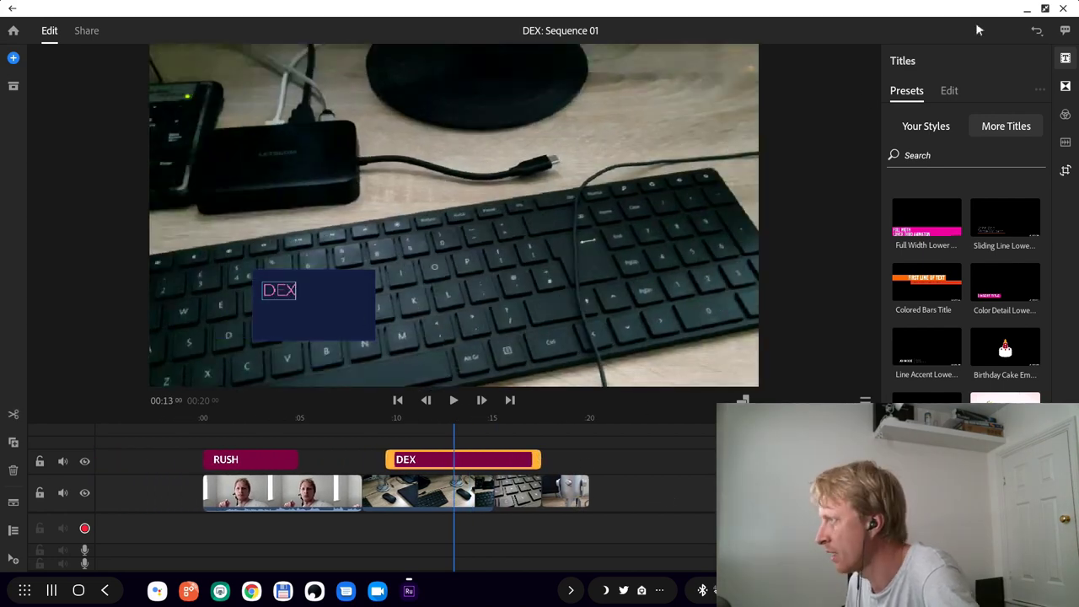
Revert the text to 'New Text Layer' and delete the title clip from the timeline.
left_click(1036, 31)
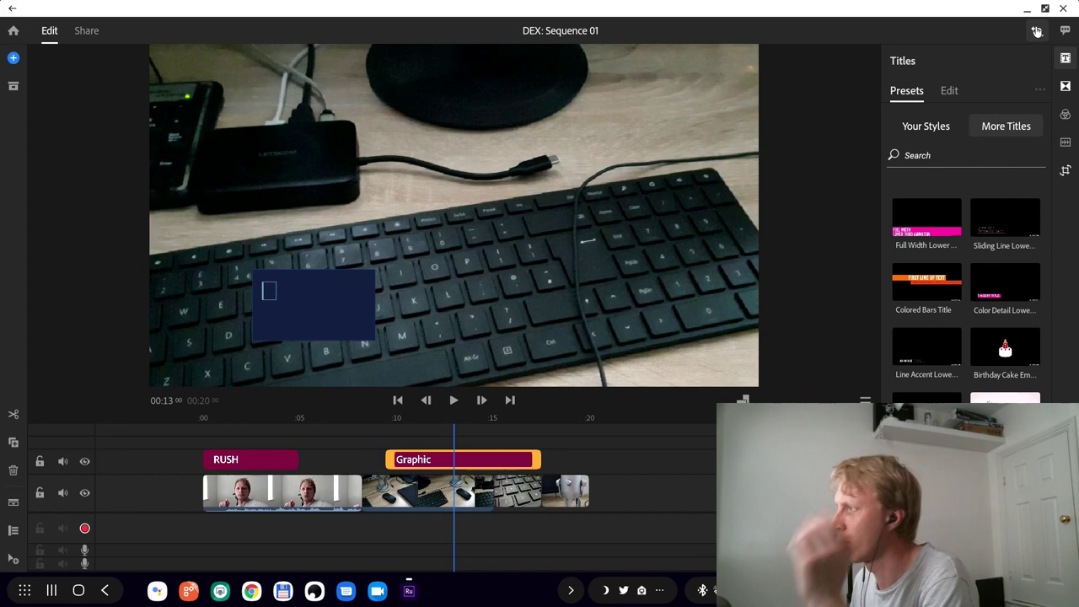
type("New Te")
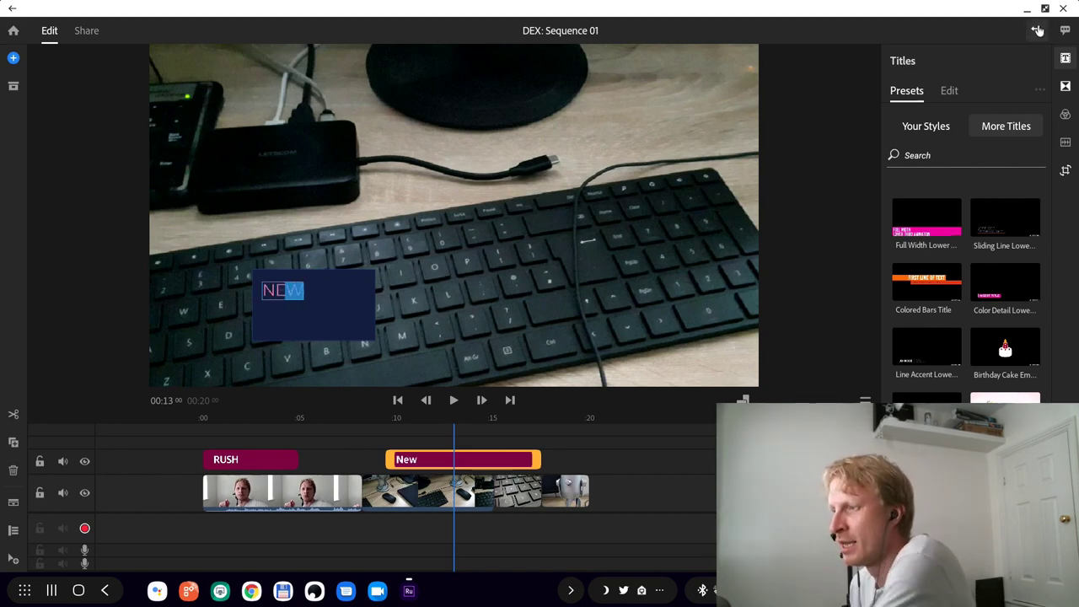
type("x")
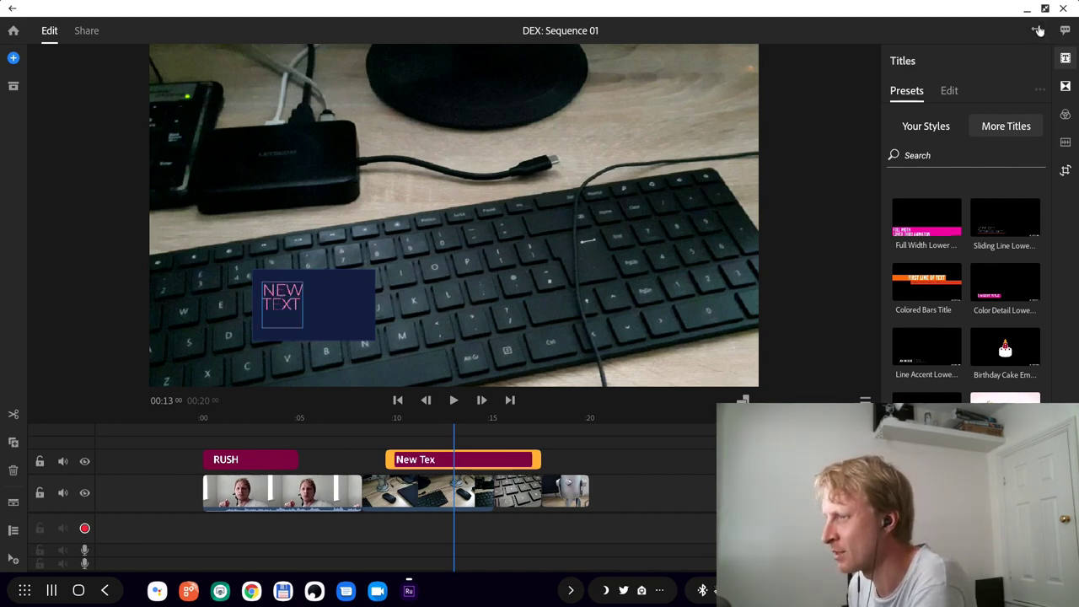
type("t Layer")
key("Escape")
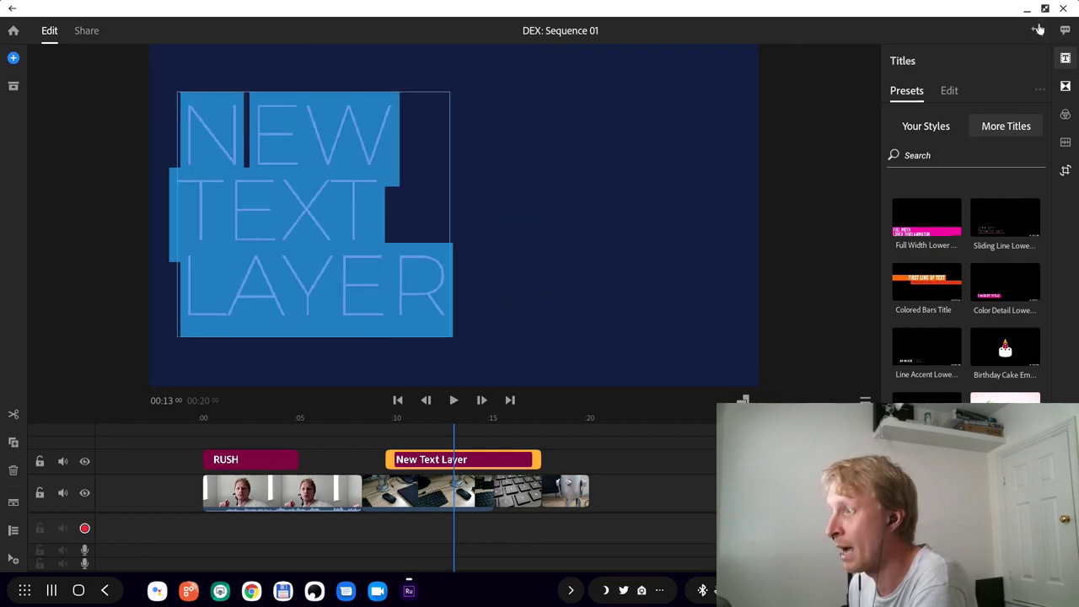
key("Delete")
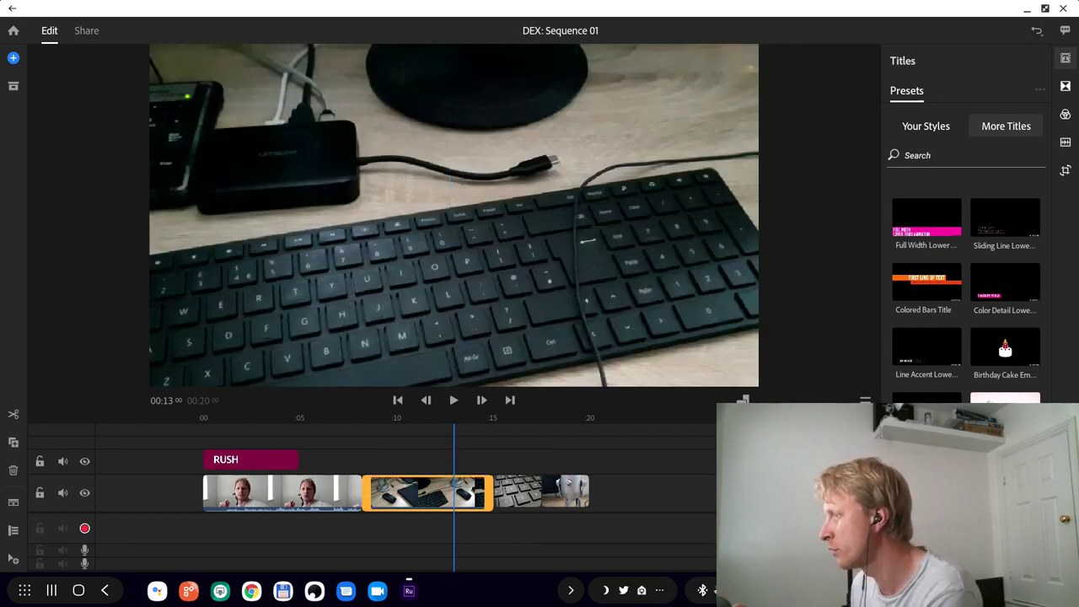
scroll(966, 287, "down", 3)
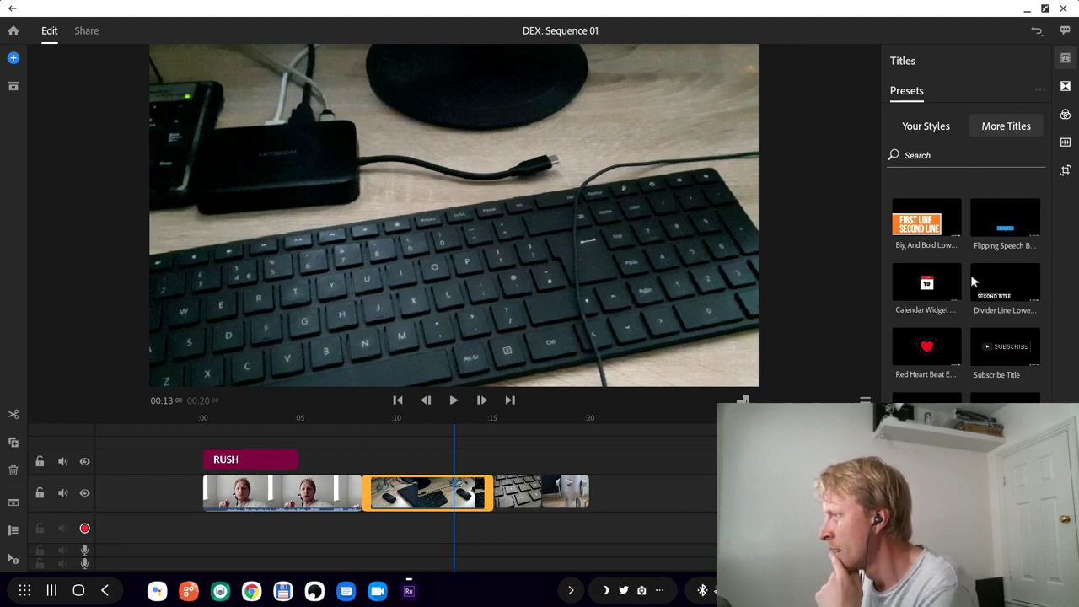
left_click(1066, 86)
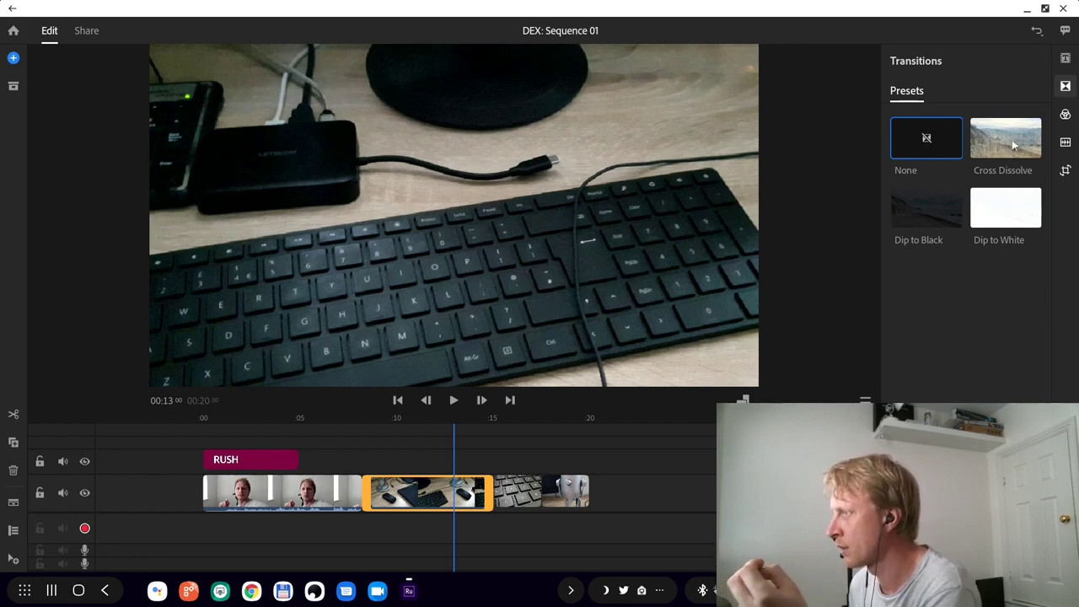
Drop a Cross Dissolve on the cut between clips one and two and replay it around 00:08.
left_click(1004, 143)
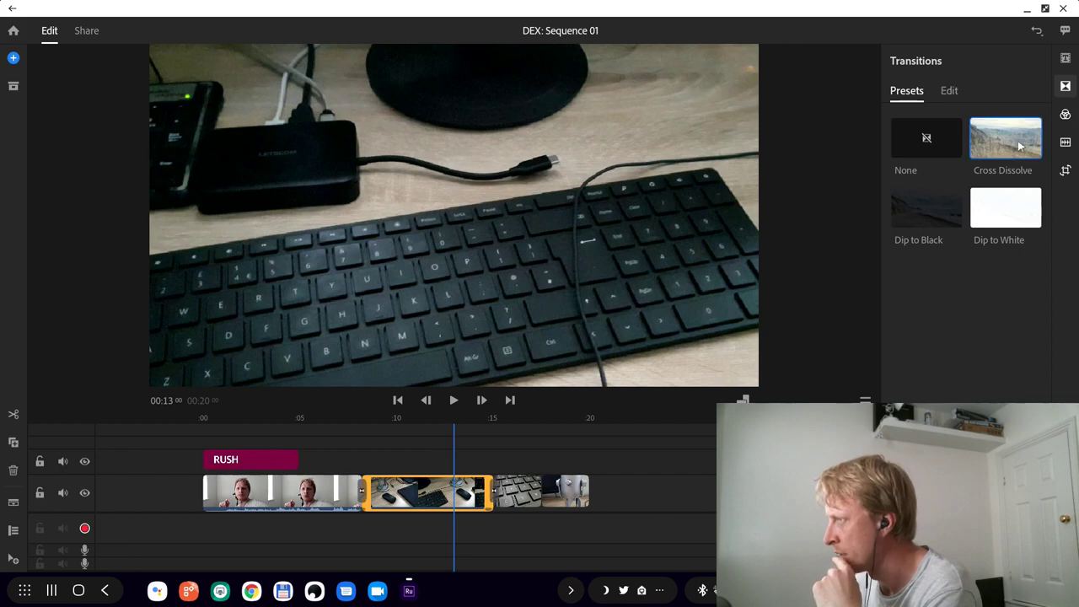
left_click_drag(1018, 146, 371, 492)
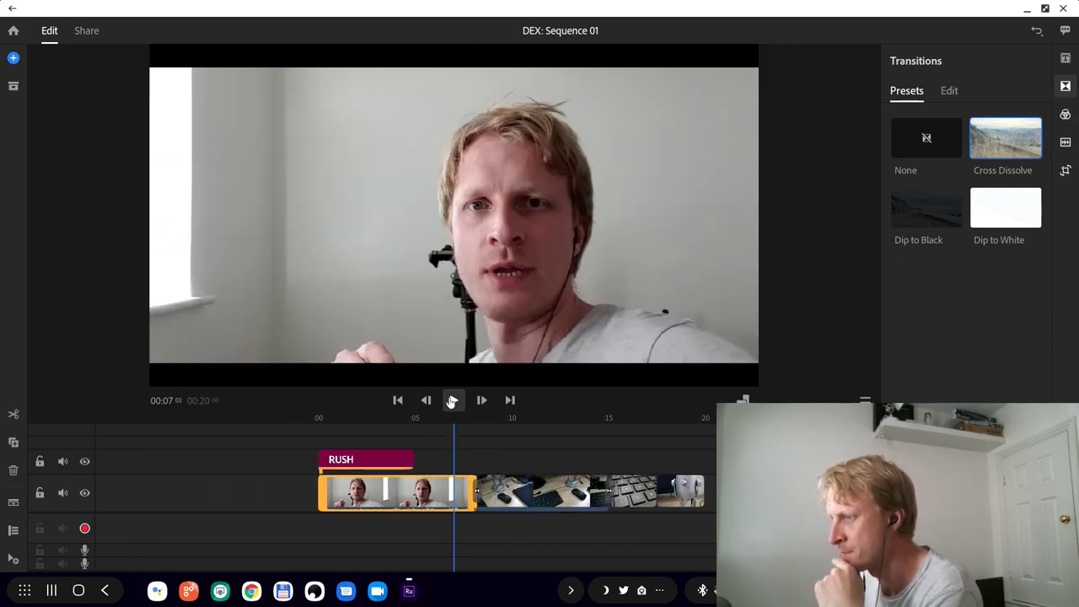
left_click(452, 402)
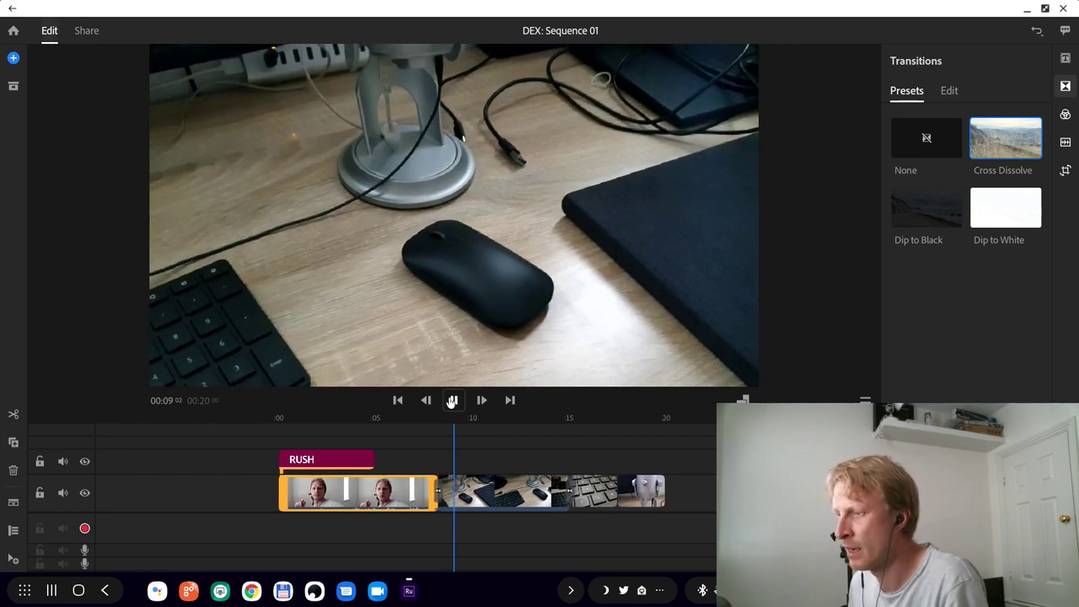
left_click(454, 402)
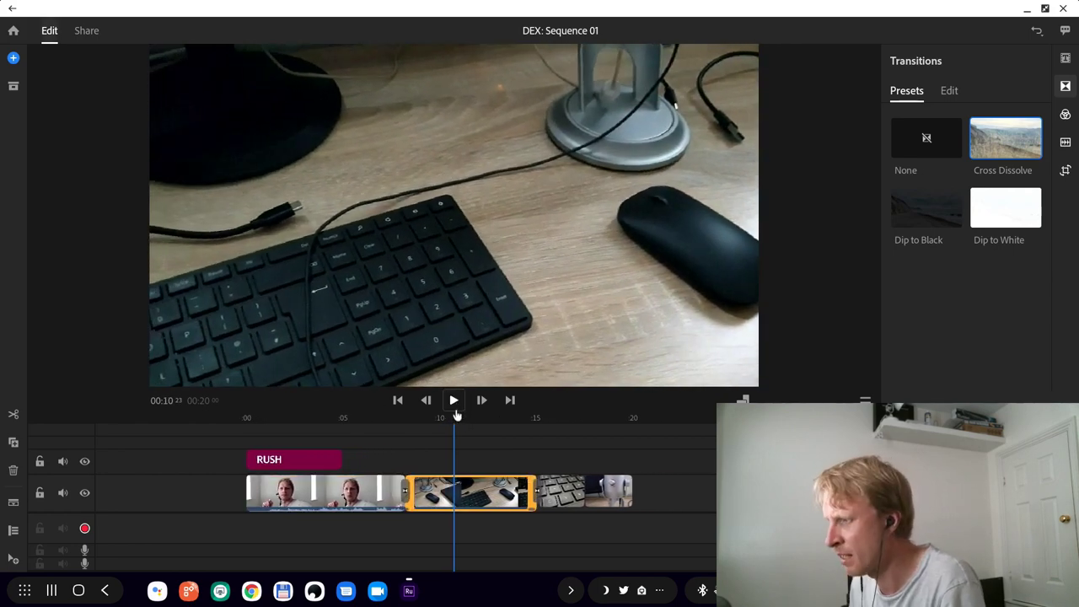
left_click(454, 408)
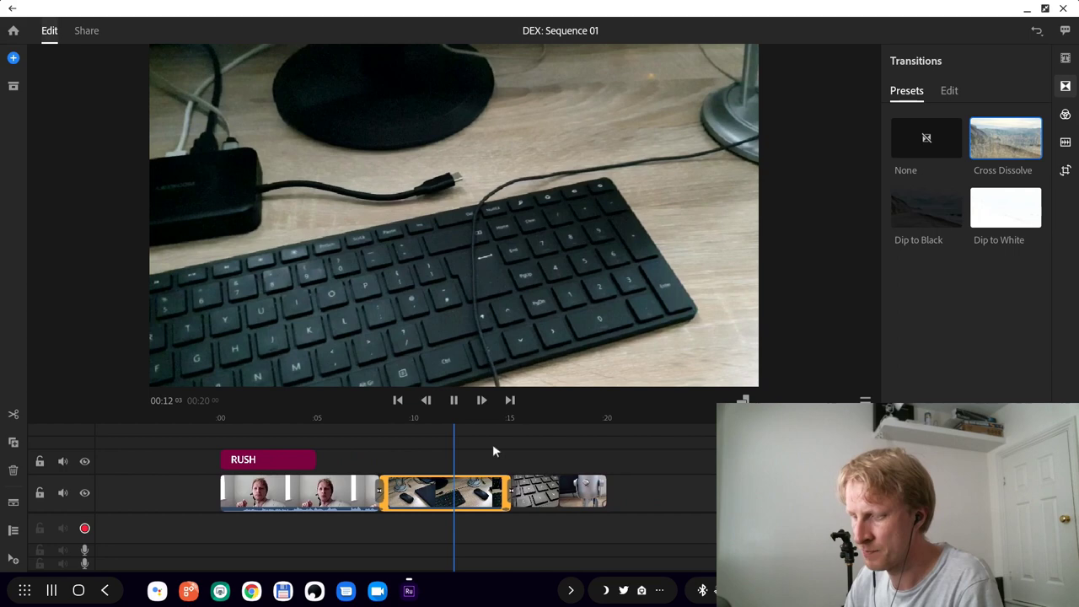
key("space")
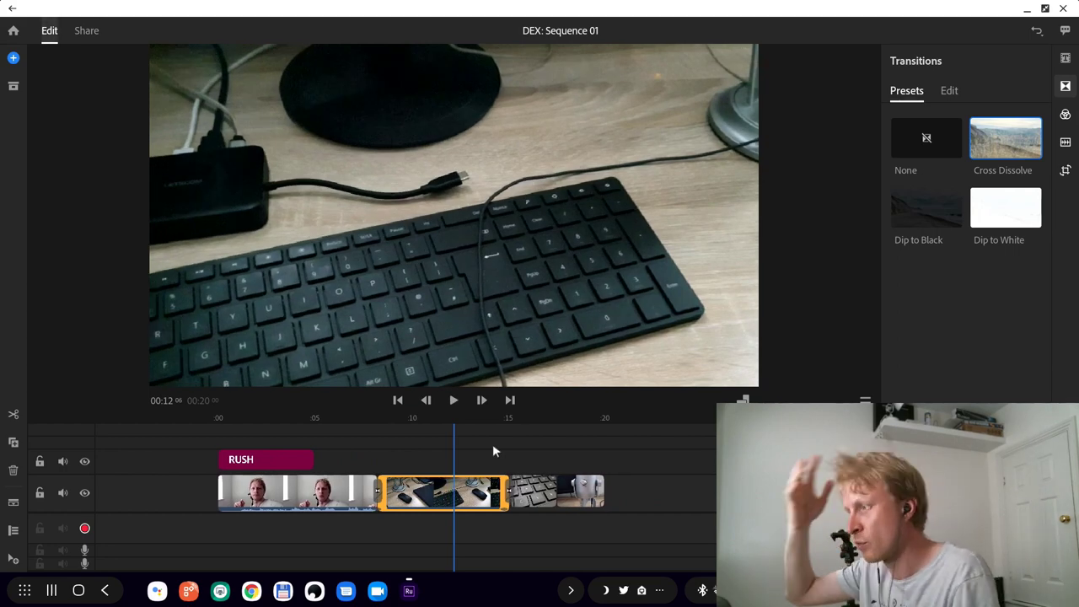
scroll(492, 443, "right", 3)
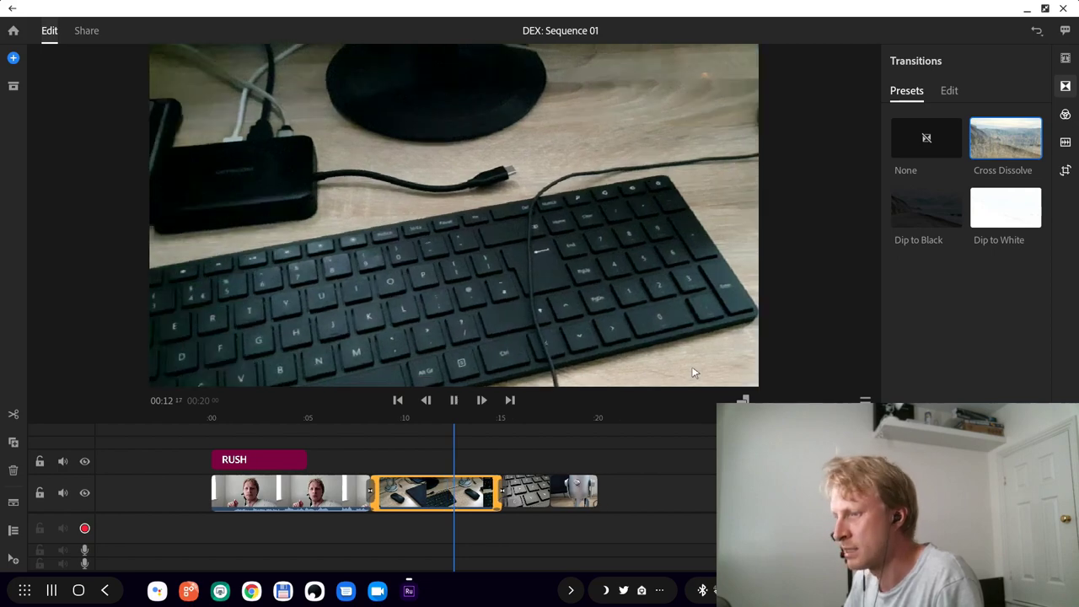
left_click_drag(577, 509, 669, 524)
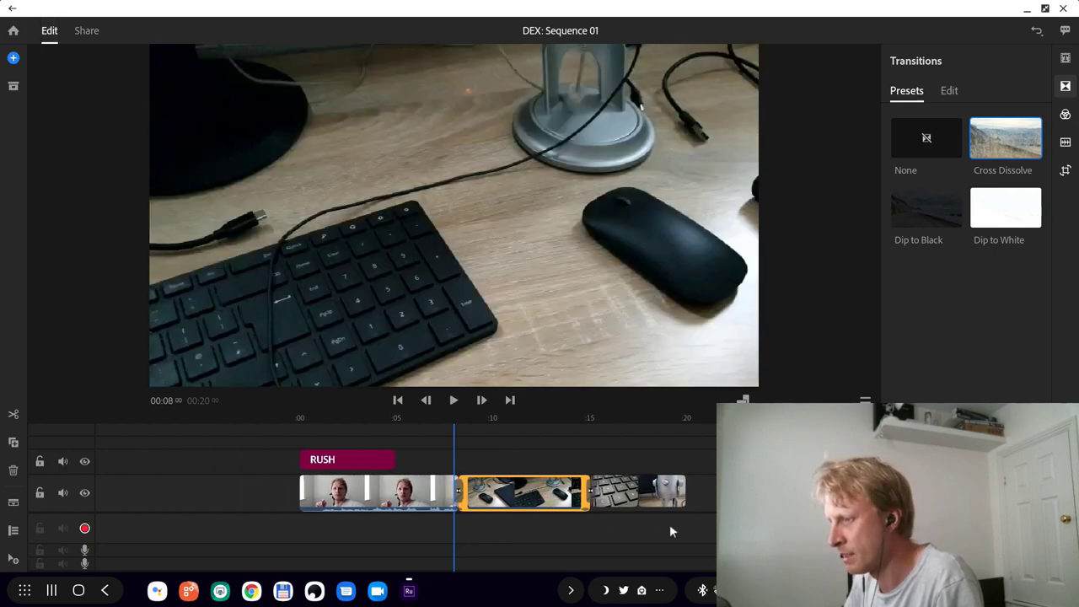
Record a voiceover under the keyboard-and-cable clip, replay it from 00:07, and select the VoiceOver clip.
left_click(84, 529)
left_click(649, 303)
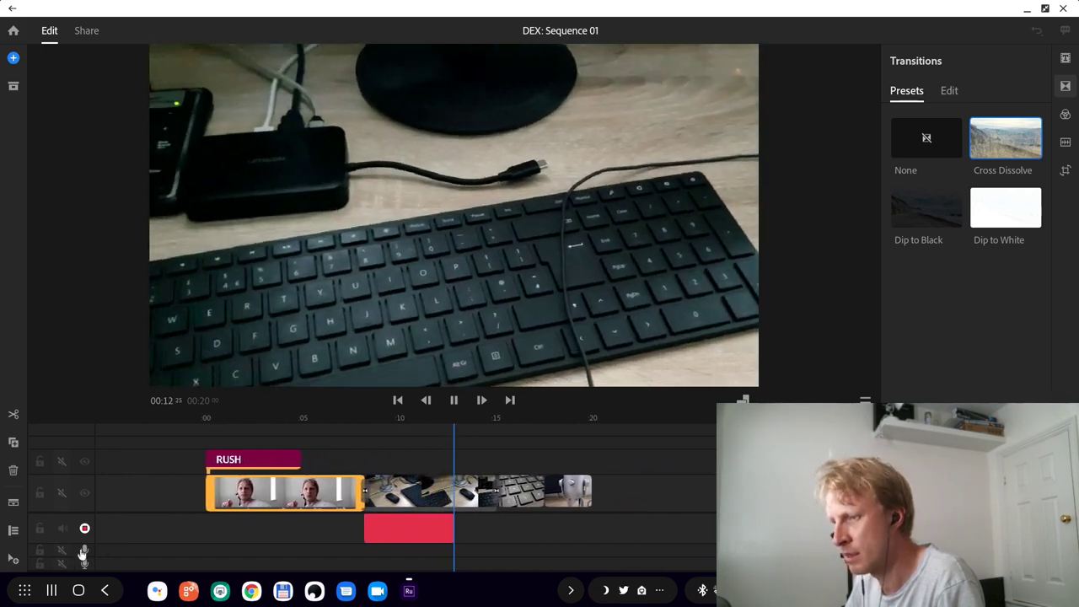
left_click(454, 401)
left_click_drag(278, 543, 329, 545)
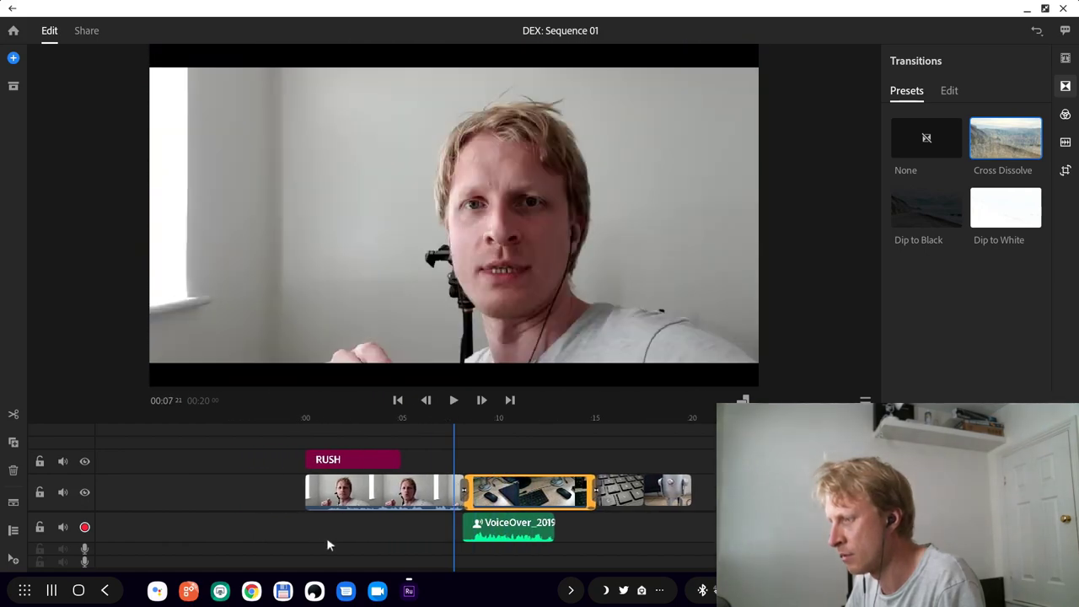
left_click(456, 401)
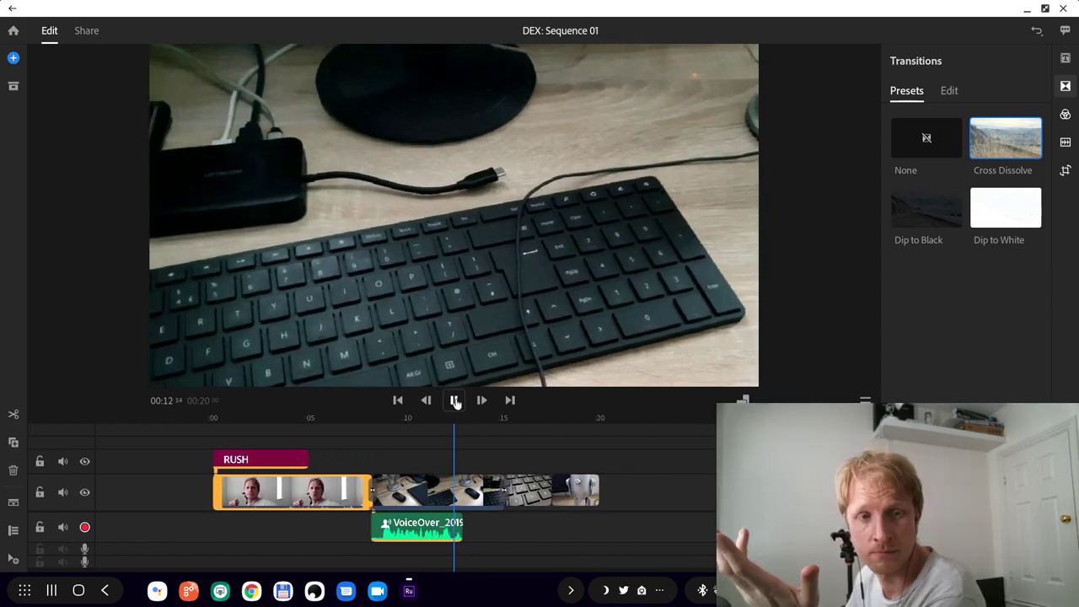
left_click(430, 528)
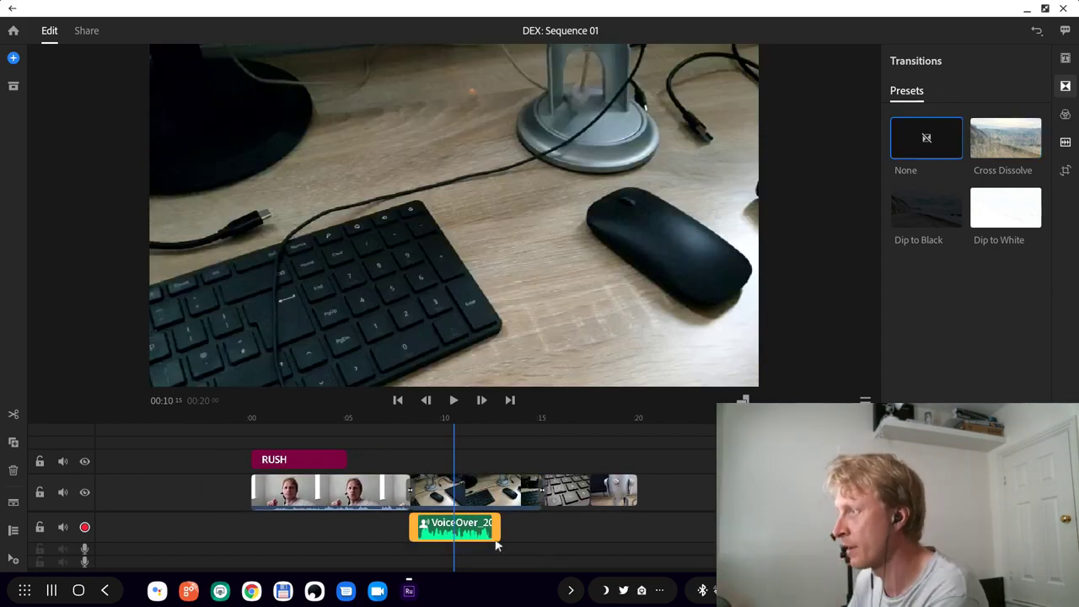
Turn on Reduce Noise in the voiceover's Audio settings, then select the keyboard and microphone clips.
left_click(1065, 143)
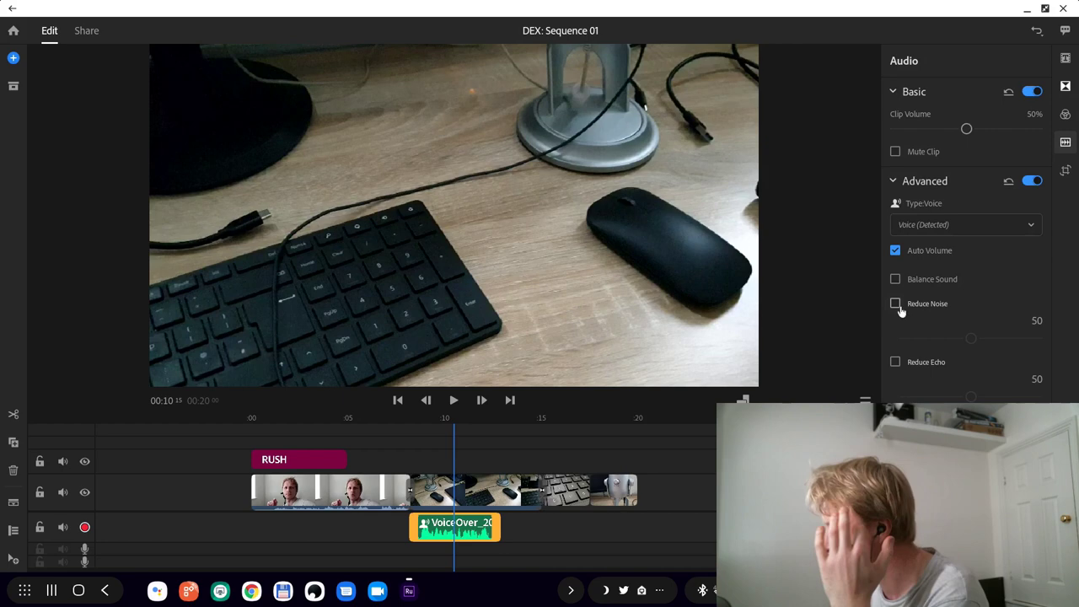
left_click(897, 306)
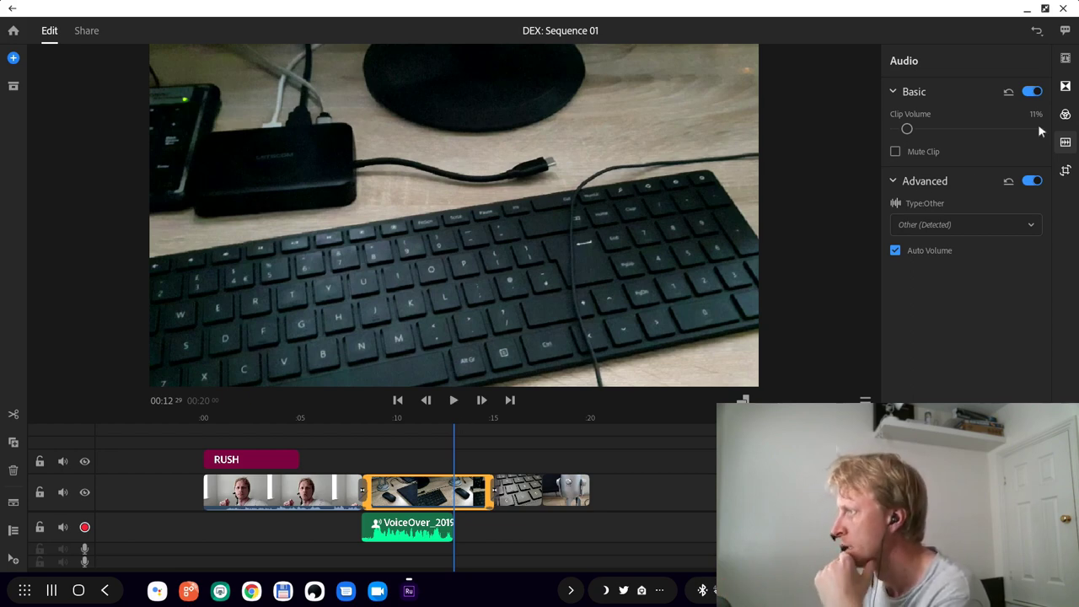
left_click(530, 500)
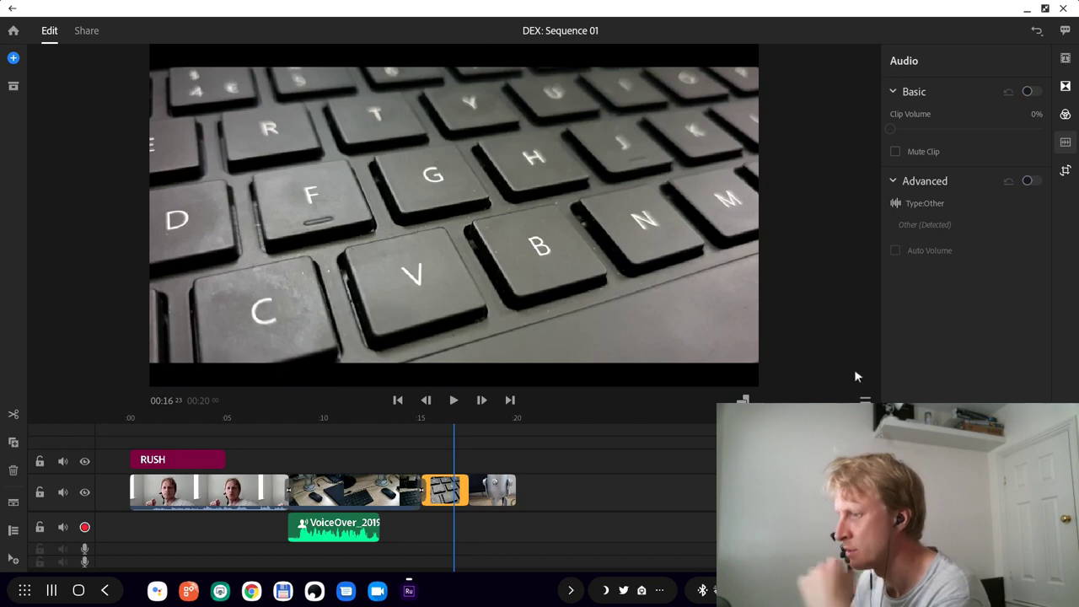
left_click(501, 492)
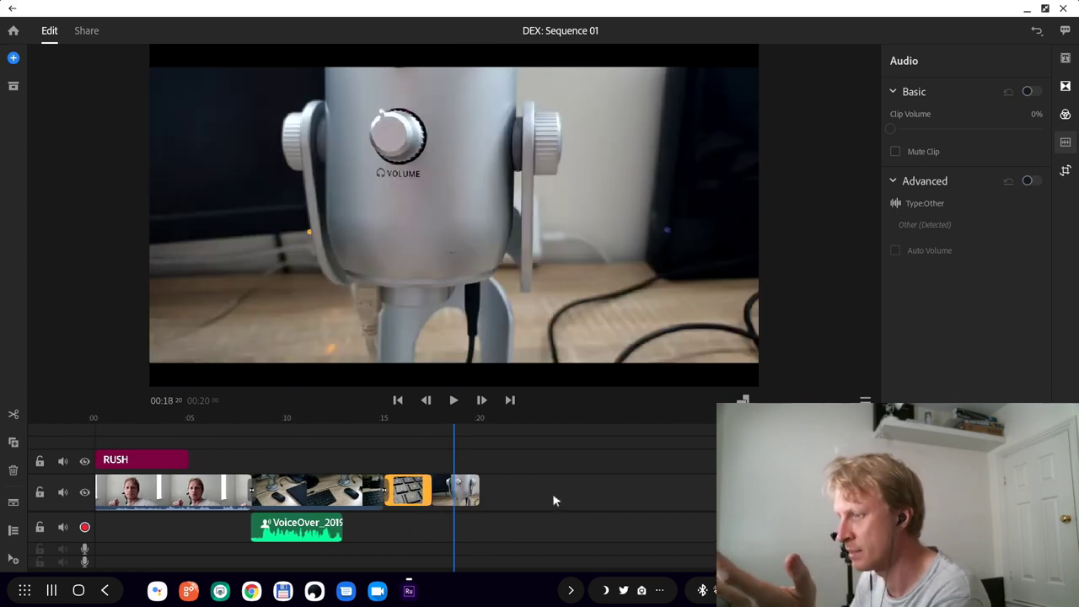
Lower the microphone clip's Exposure to -0.55 in the Color panel's Edit sliders.
left_click(1066, 115)
left_click(950, 85)
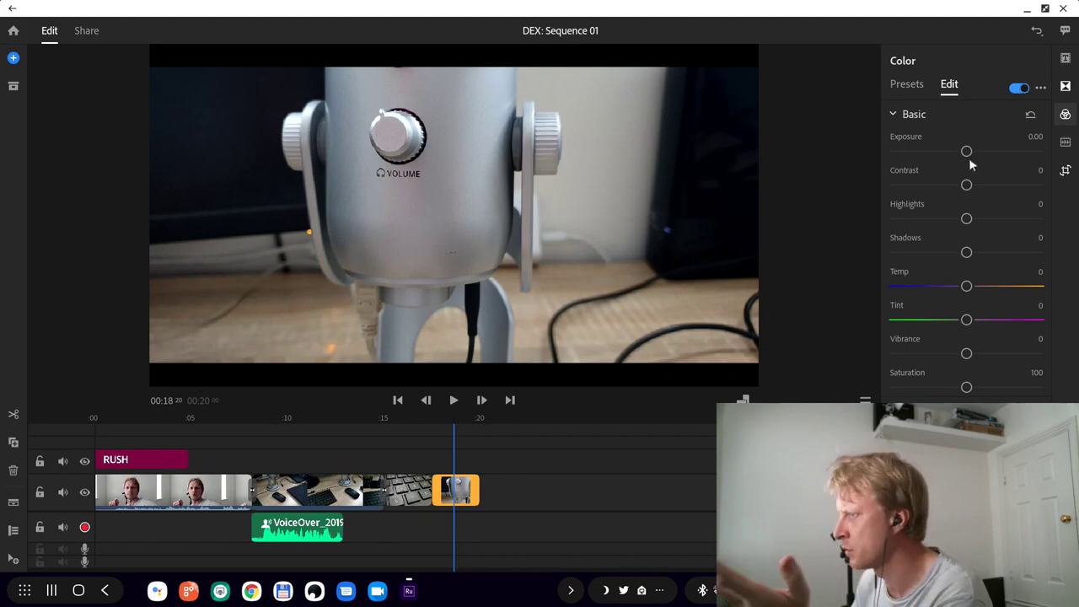
left_click_drag(967, 151, 986, 189)
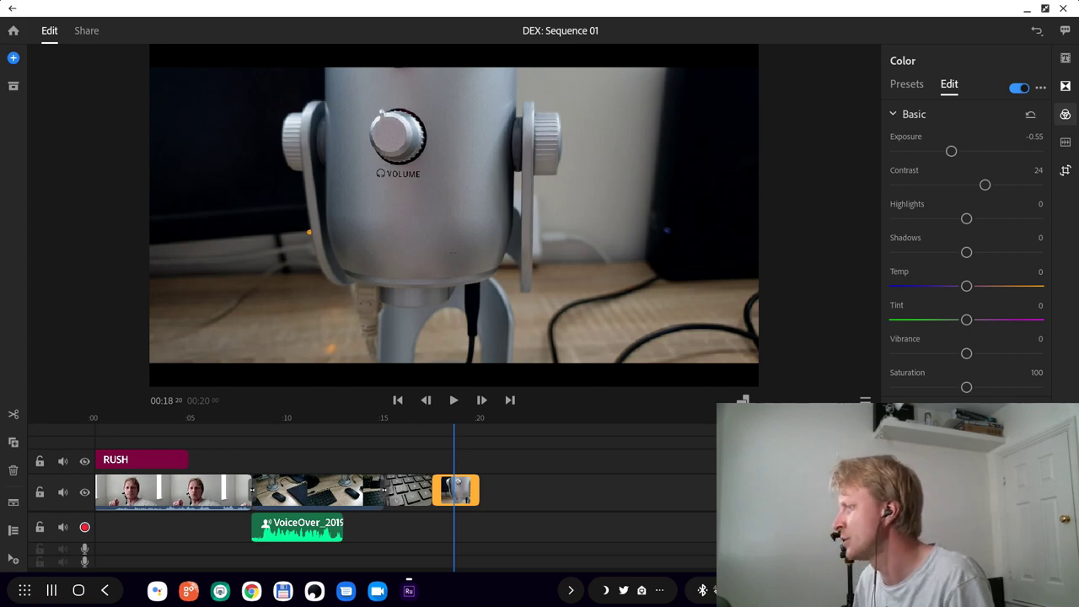
Raise the microphone clip's Contrast to 24 and scrub the playhead back to 00:00.
scroll(590, 480, "left", 3)
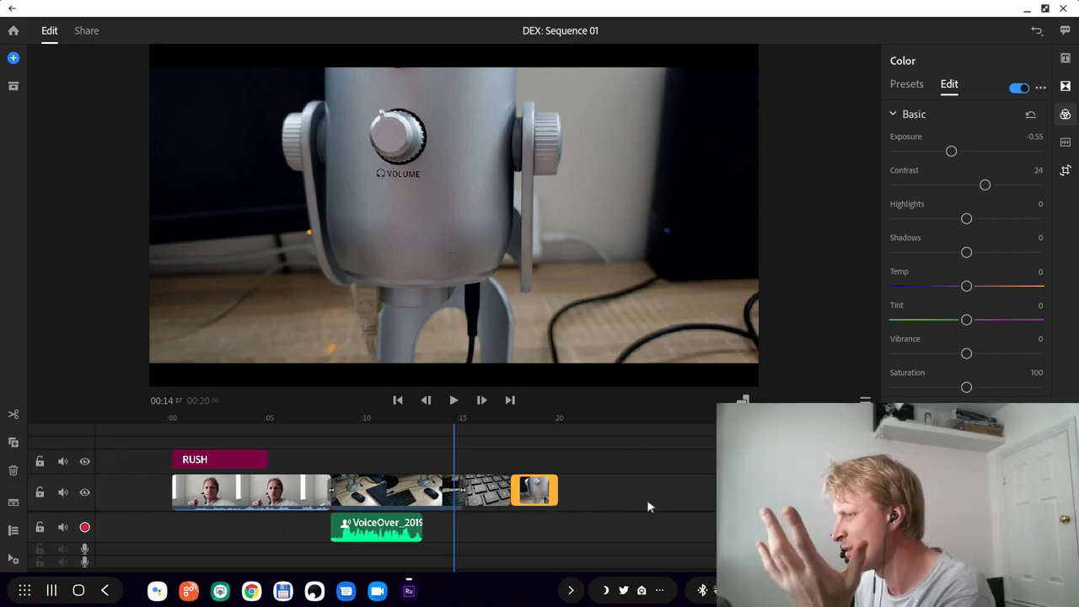
scroll(647, 500, "right", 5)
scroll(576, 476, "left", 5)
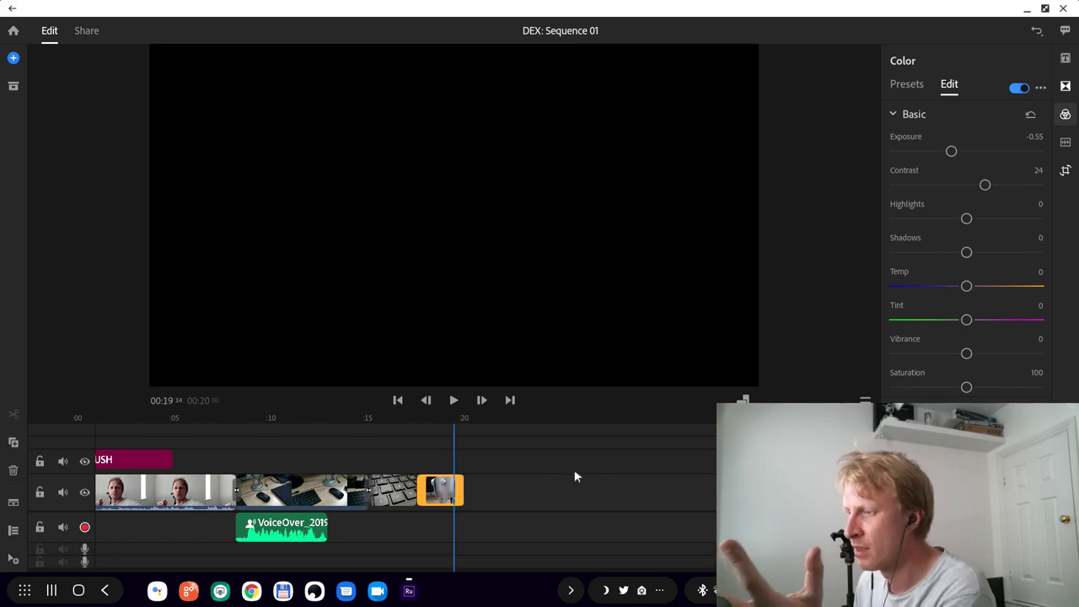
scroll(552, 482, "left", 3)
scroll(599, 458, "right", 3)
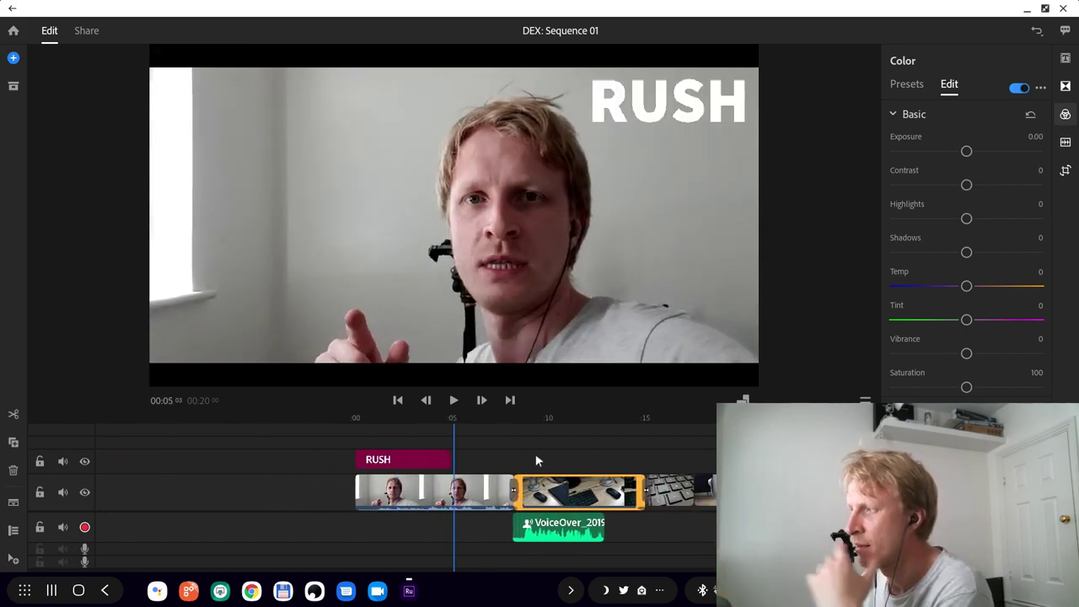
scroll(464, 455, "right", 2)
scroll(474, 458, "left", 4)
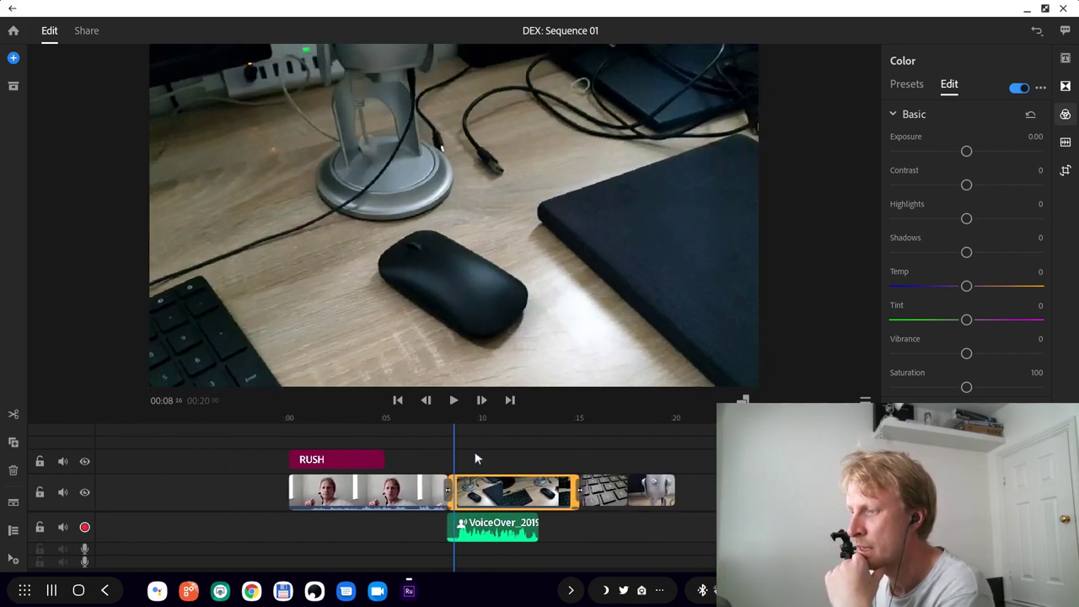
scroll(590, 463, "left", 4)
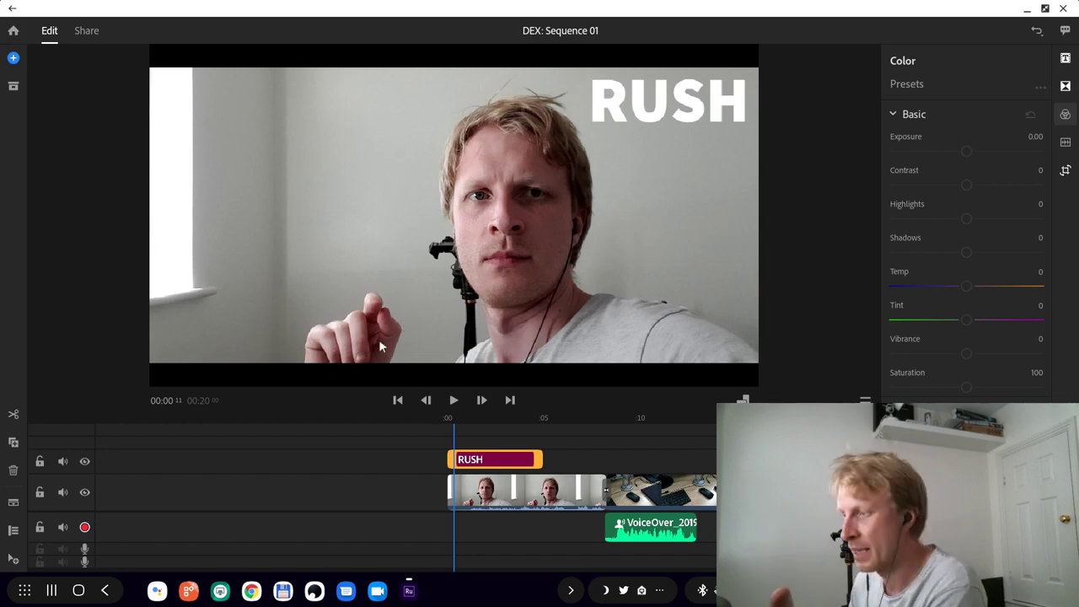
left_click_drag(357, 470, 193, 460)
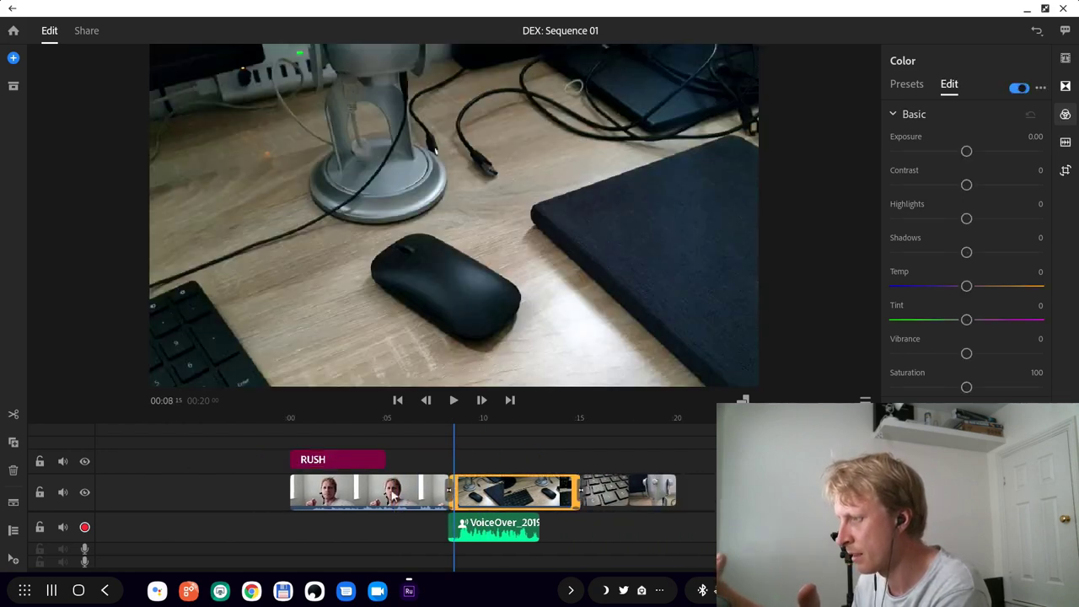
left_click_drag(203, 501, 366, 506)
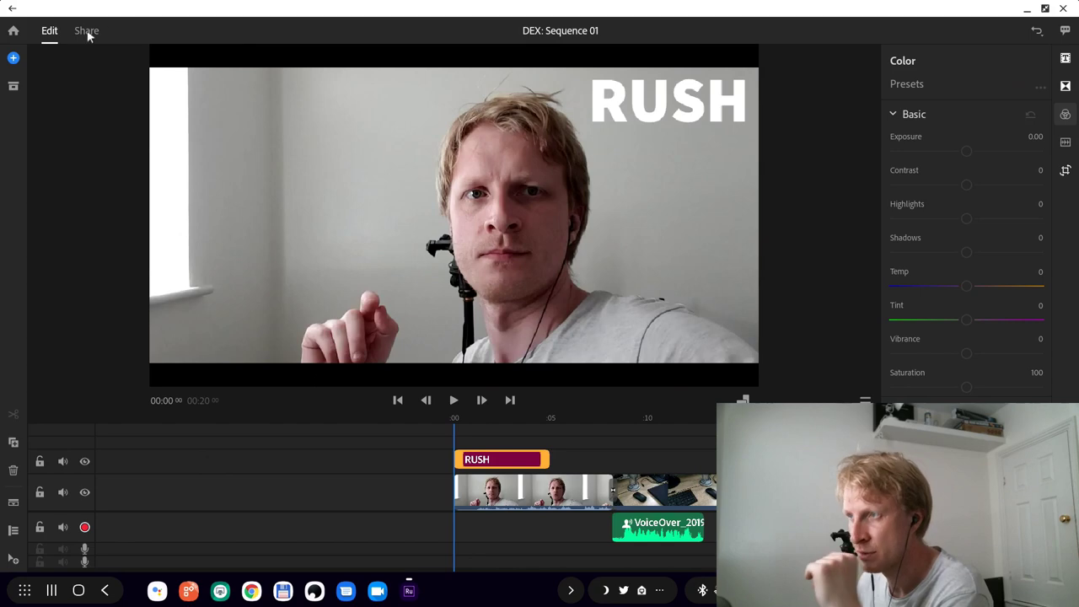
Choose the 1080p 30fps export preset under Quality Settings, then view the unlimited-exports upgrade offer.
left_click(86, 30)
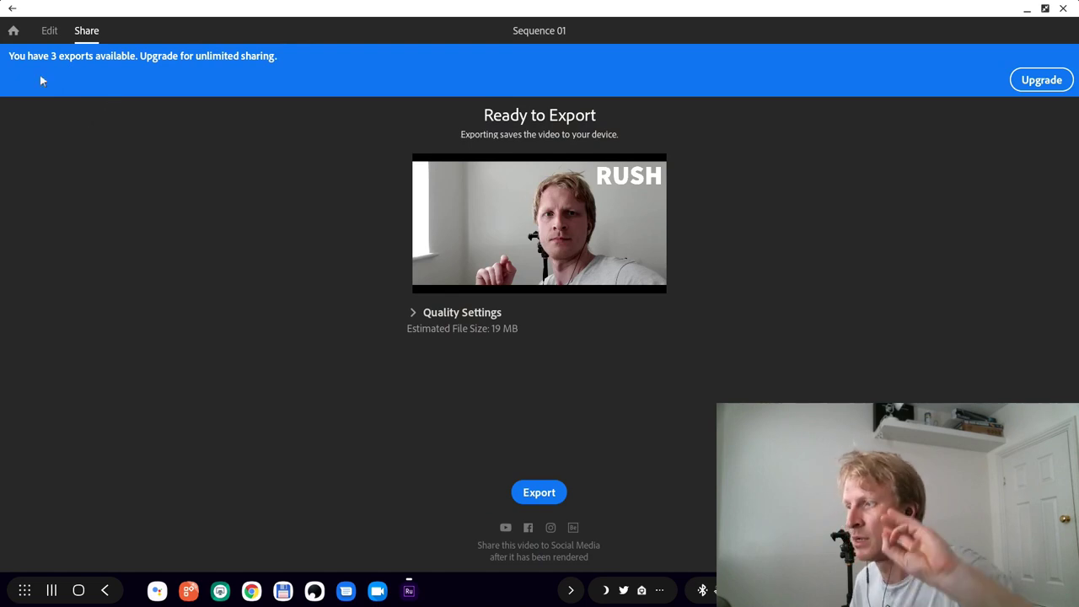
left_click(459, 316)
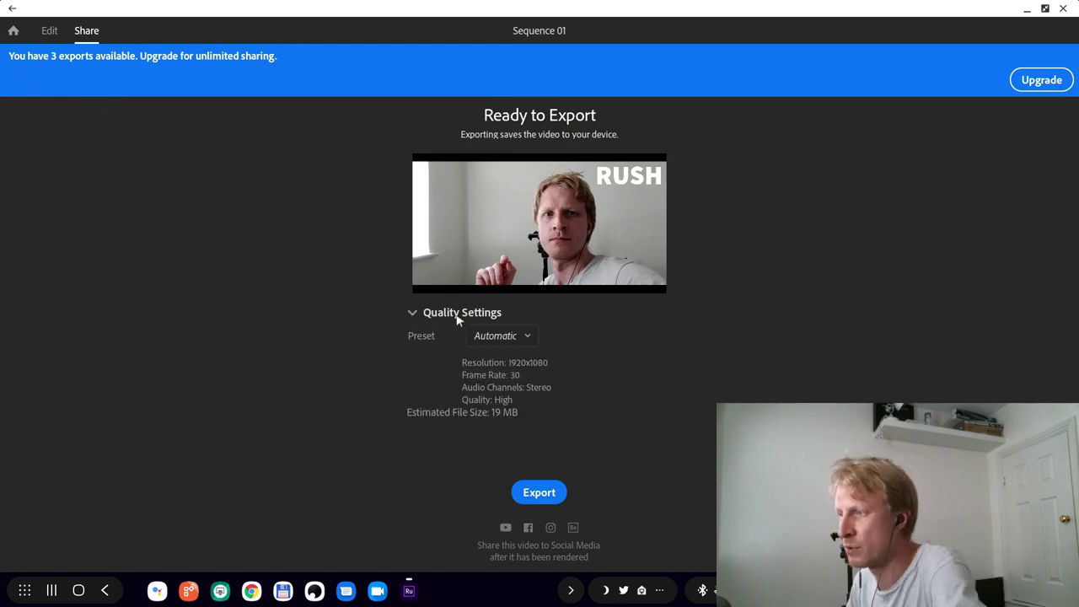
left_click(509, 341)
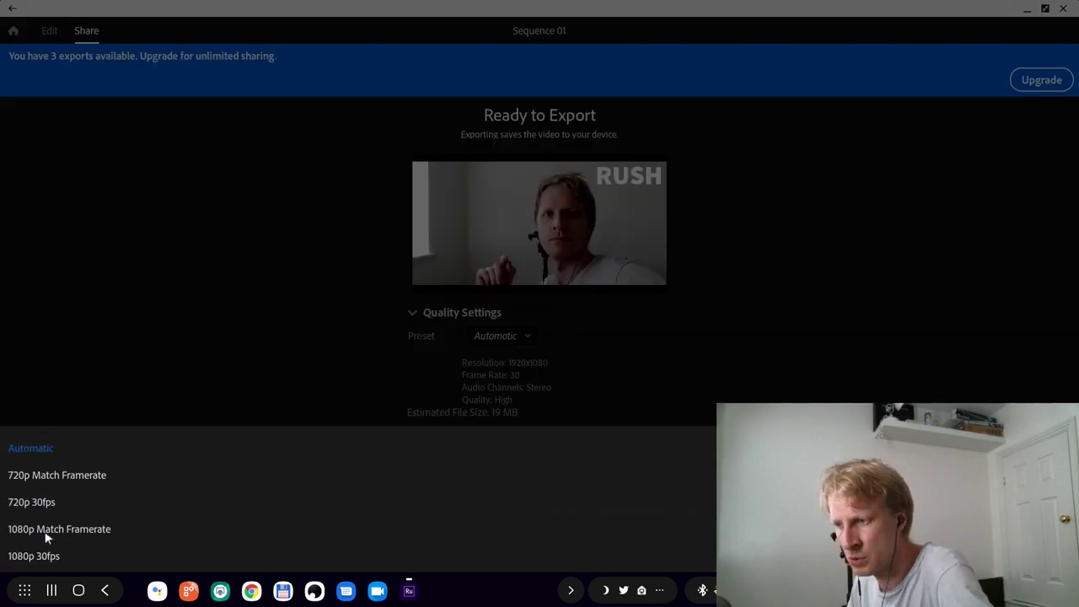
left_click(50, 558)
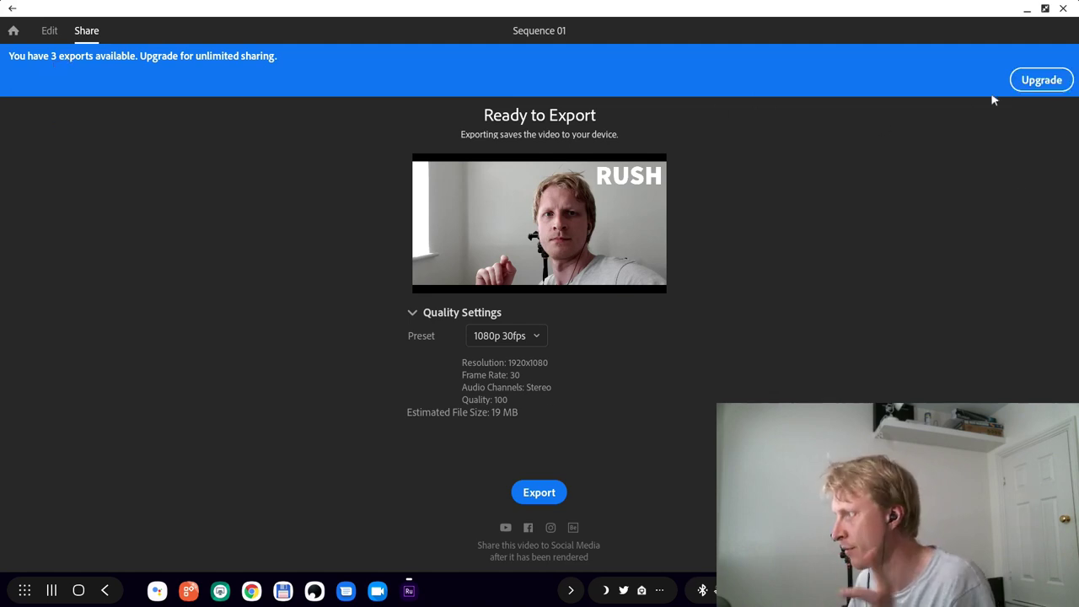
left_click(1044, 86)
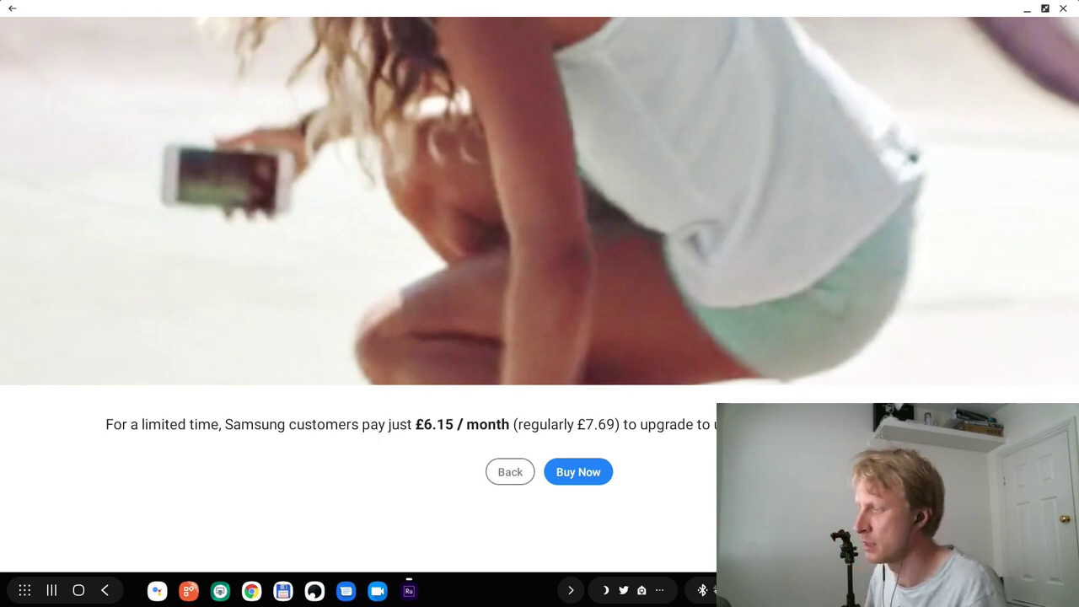
Close Premiere Rush, launch PowerDirector from the MEDIA folder, maximize it, then close it.
left_click(1062, 8)
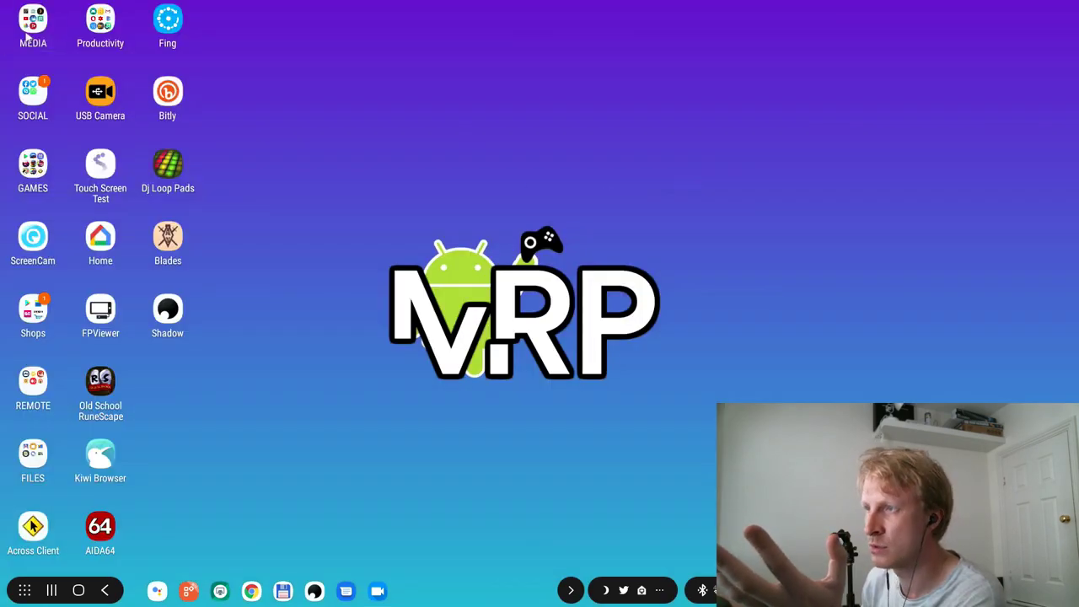
left_click(38, 26)
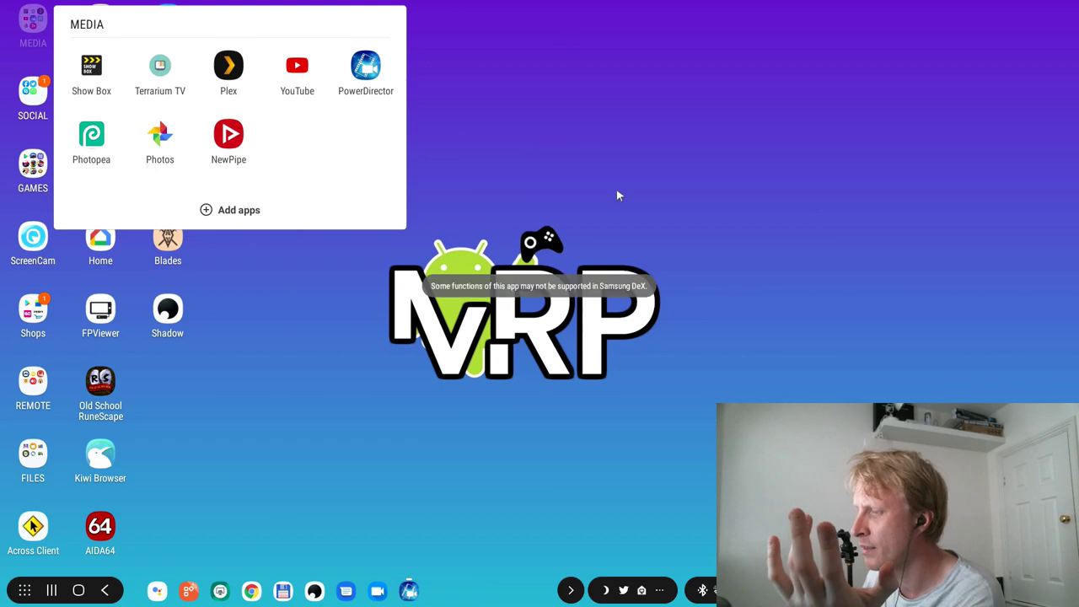
left_click(769, 100)
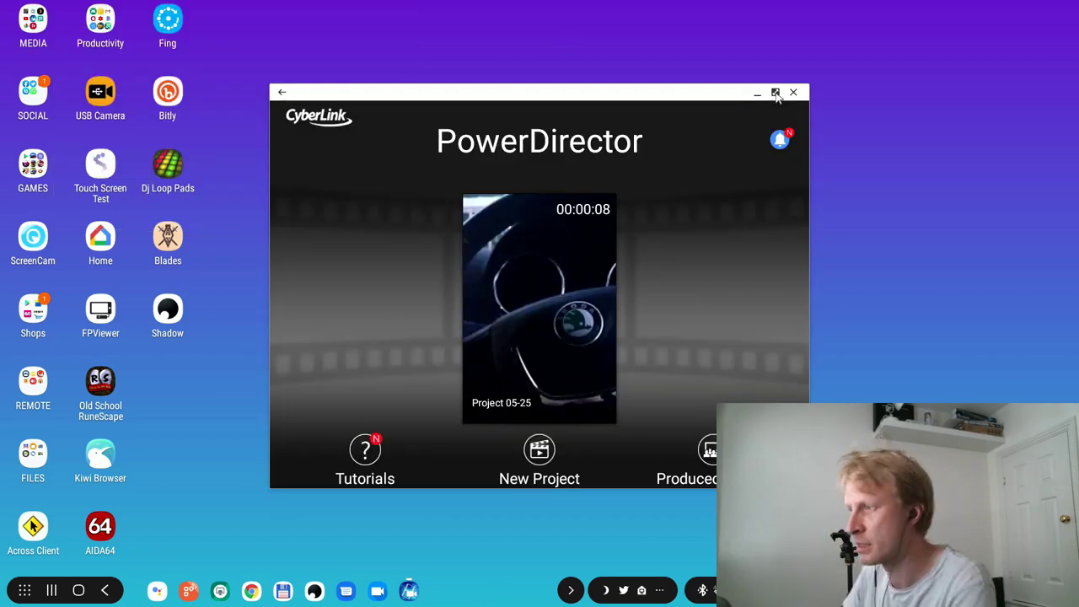
left_click(776, 93)
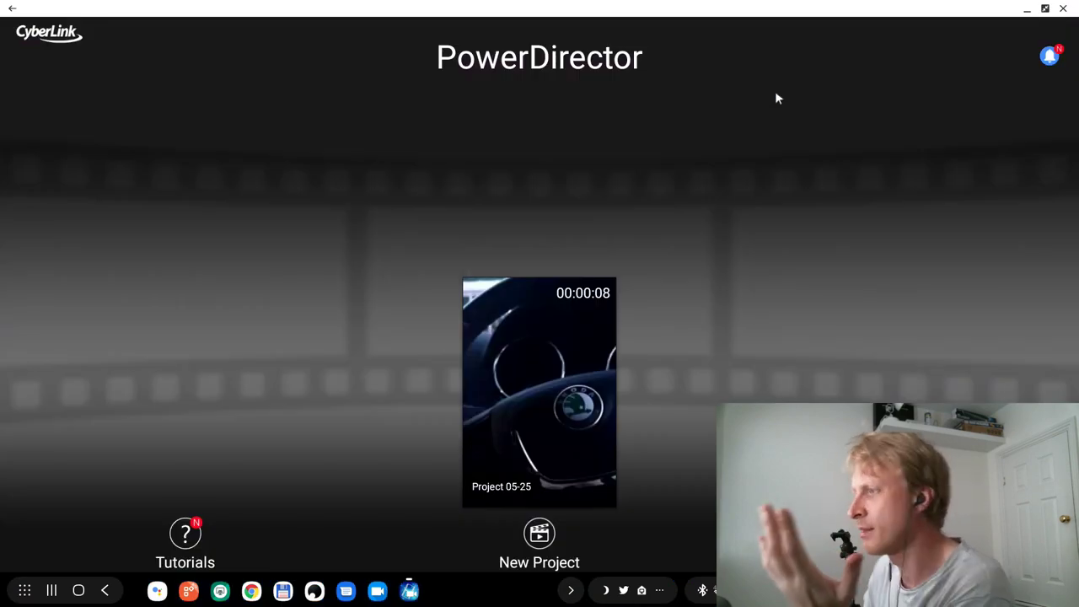
left_click(1063, 8)
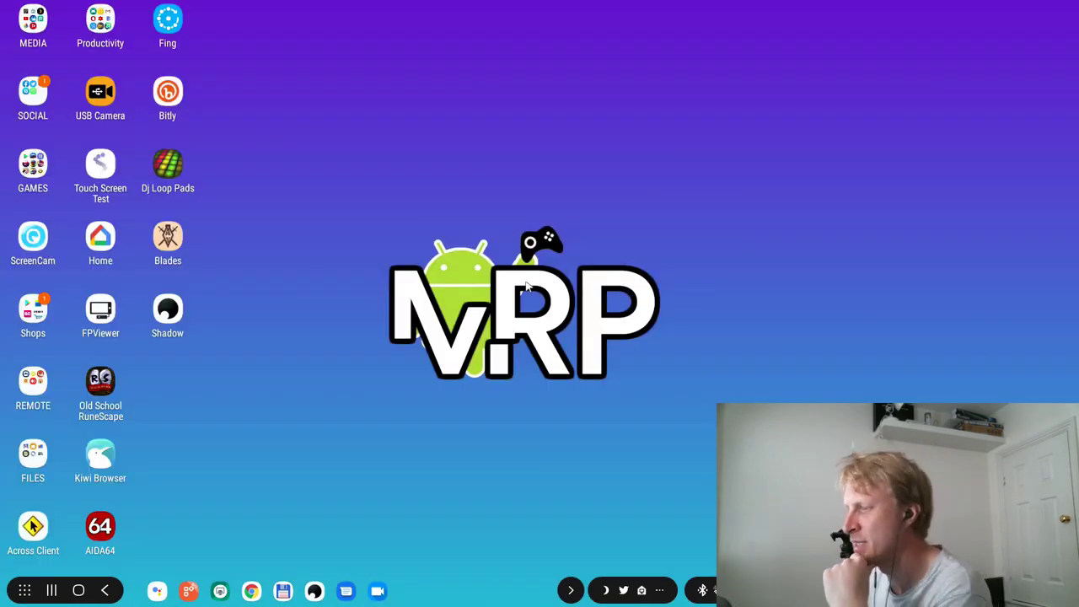